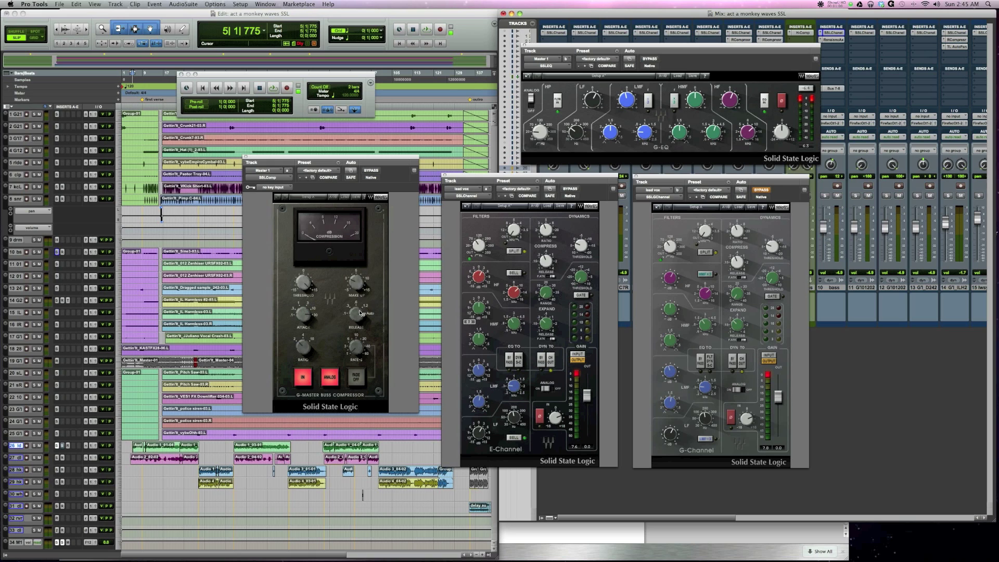
# Step: Examine the controls of the G-Master Buss Compressor, G-EQ, E-Channel and G-Channel plug-ins, including the G-Channel's high and low band EQ switches
pyautogui.moveTo(301, 355)
pyautogui.moveTo(364, 354)
pyautogui.click(765, 101)
pyautogui.moveTo(514, 238)
pyautogui.moveTo(503, 432)
pyautogui.moveTo(708, 393)
pyautogui.click(706, 274)
pyautogui.click(705, 439)
pyautogui.click(703, 274)
pyautogui.click(670, 440)
pyautogui.moveTo(669, 277)
pyautogui.moveTo(706, 425)
# Step: Switch to Chrome and study the SSL Channel Routing Diagram on page 6 of the Waves SSLChannel manual
pyautogui.press('super+Tab')
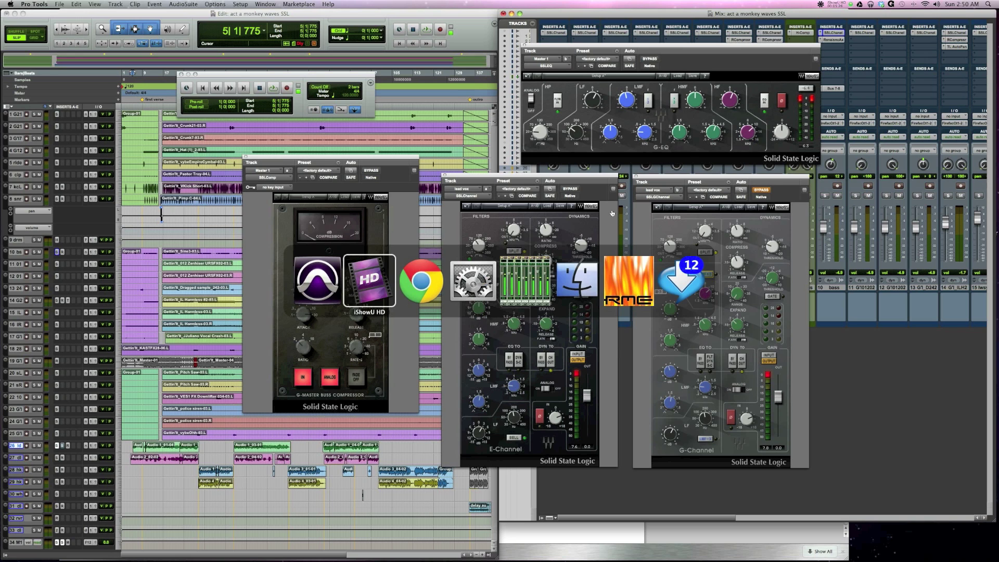
pyautogui.press('super+Tab')
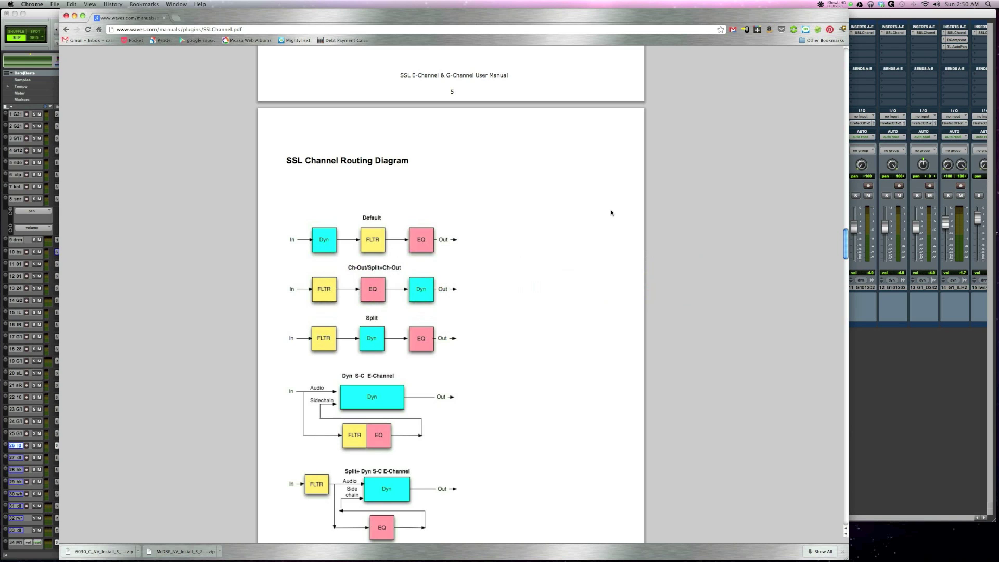
pyautogui.scroll(-8, 569, 234)
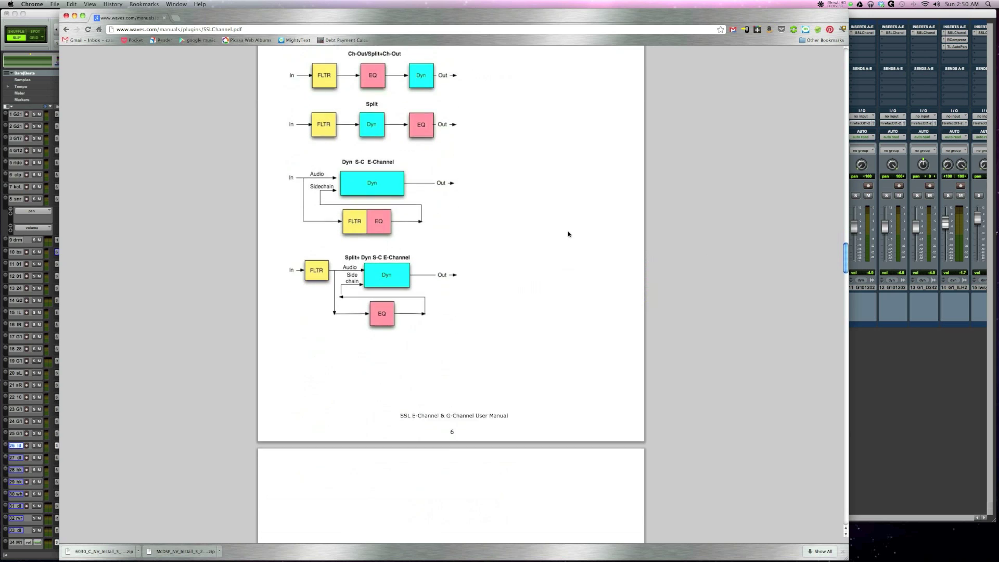
pyautogui.scroll(-6, 568, 234)
pyautogui.scroll(7, 568, 234)
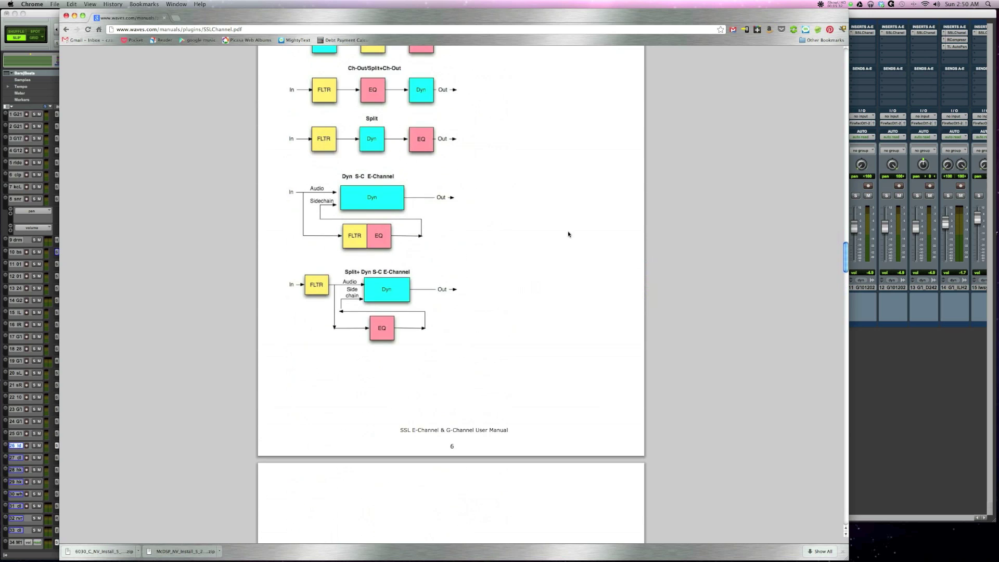
pyautogui.scroll(3, 568, 234)
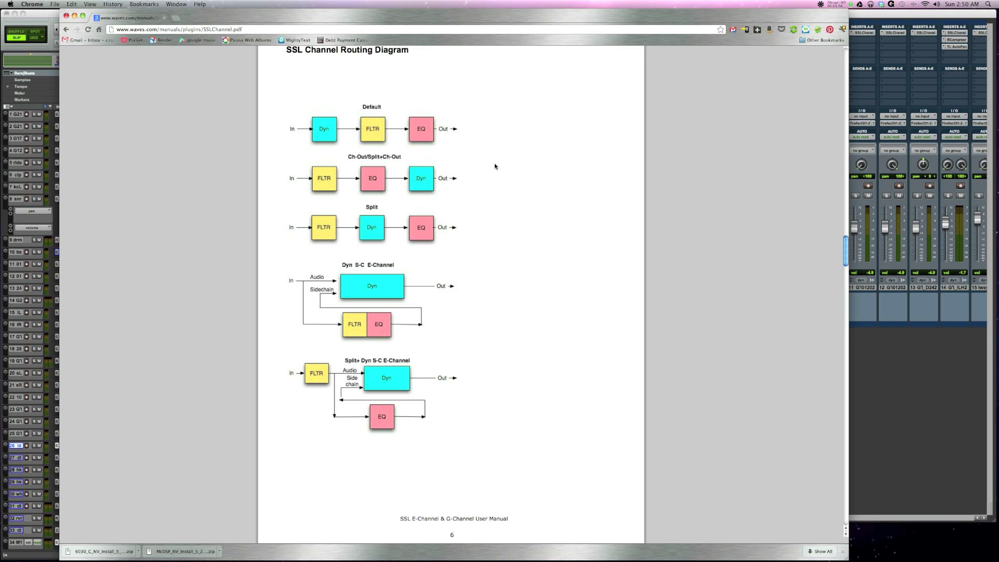
# Step: Compare the E-Channel's Dyn To switches in Pro Tools with the routing diagram in the Chrome manual
pyautogui.press('super+Tab')
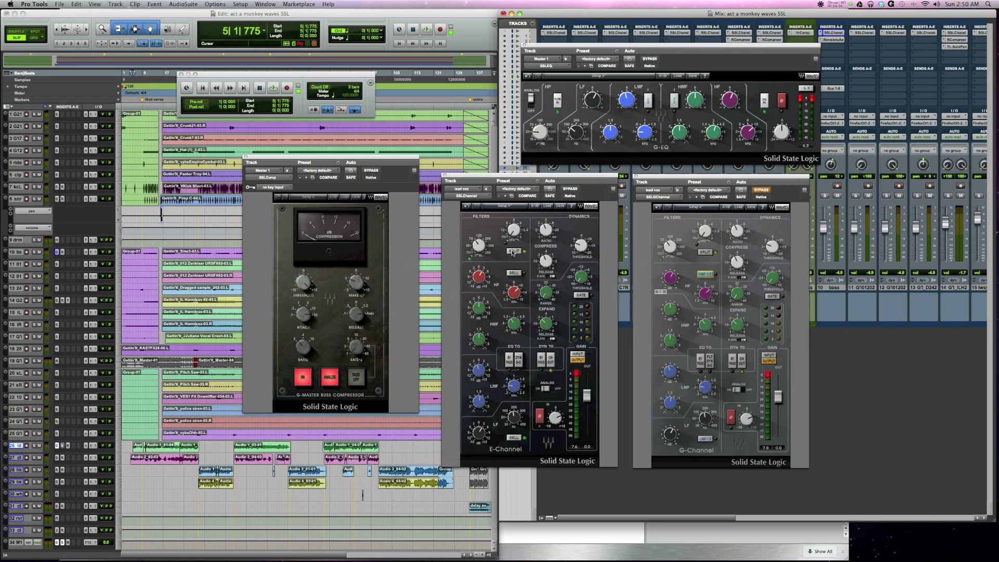
pyautogui.click(550, 360)
pyautogui.press('super+Tab')
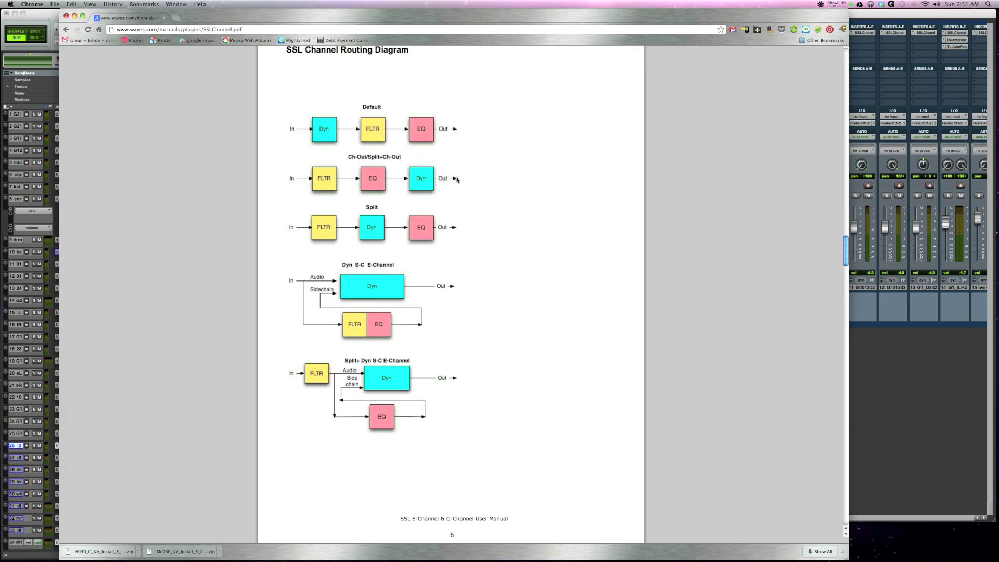
# Step: Return to Pro Tools and close the G-EQ, G-Master Buss Compressor and G-Channel plug-in windows
pyautogui.press('super+Tab')
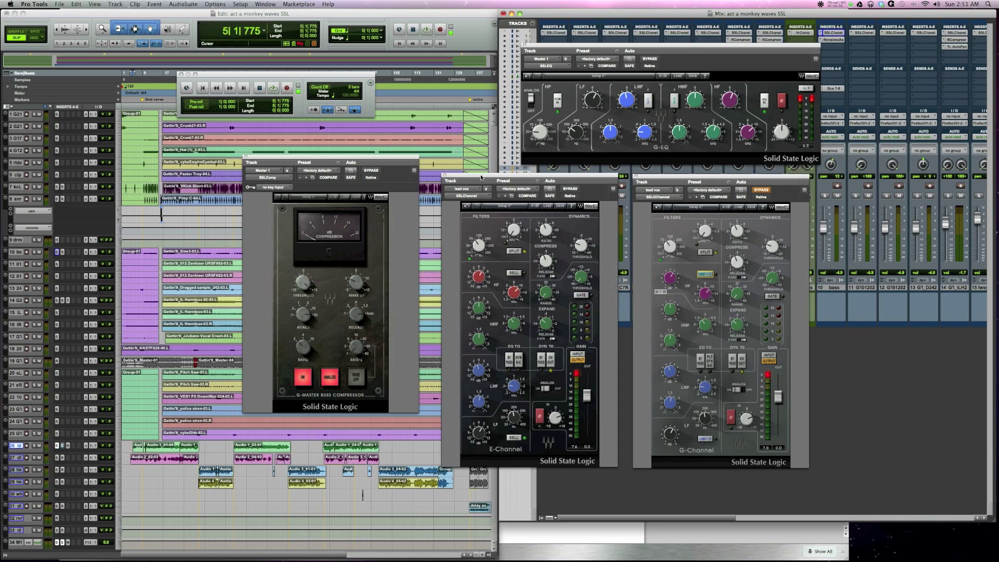
pyautogui.click(524, 45)
pyautogui.click(246, 156)
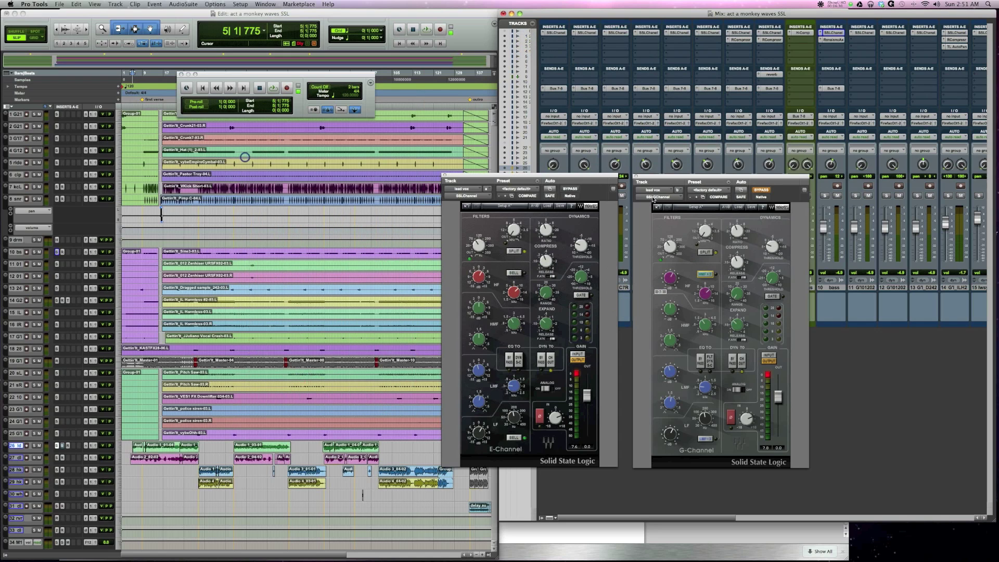
pyautogui.click(635, 177)
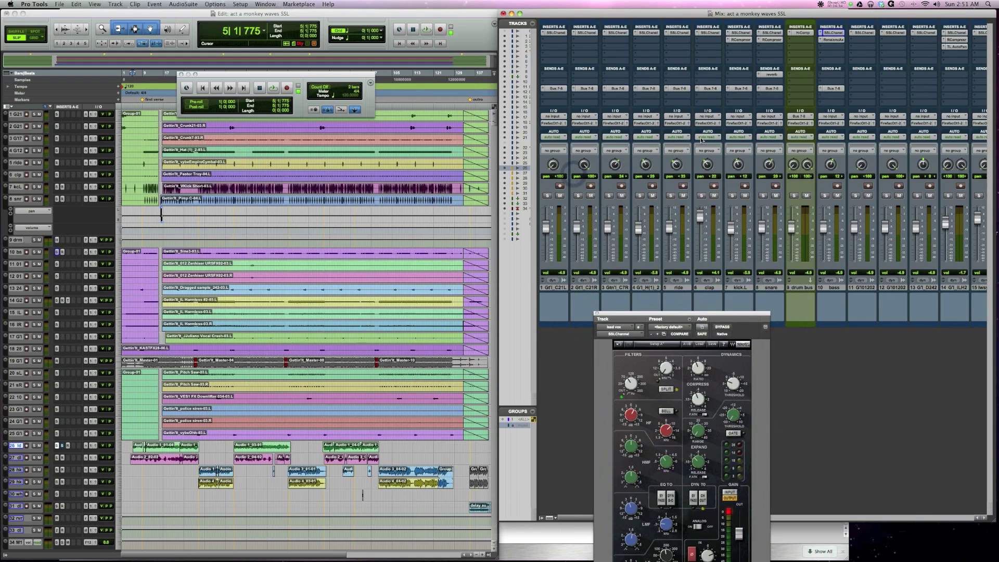
# Step: Look through the mixer's channel strips and reposition the E-Channel window so its whole panel is visible over the mixer
pyautogui.hscroll(8, 668, 129)
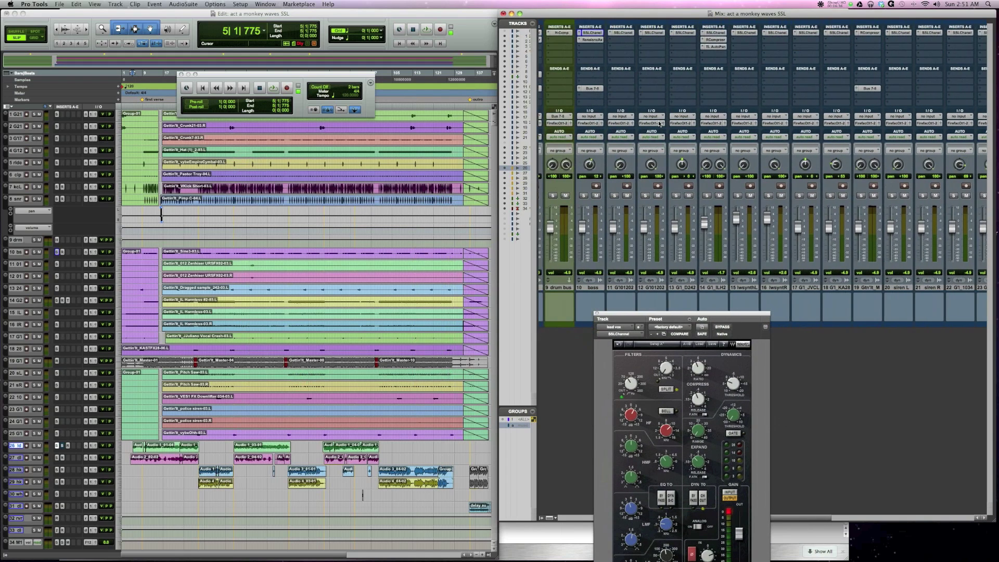
pyautogui.hscroll(10, 659, 123)
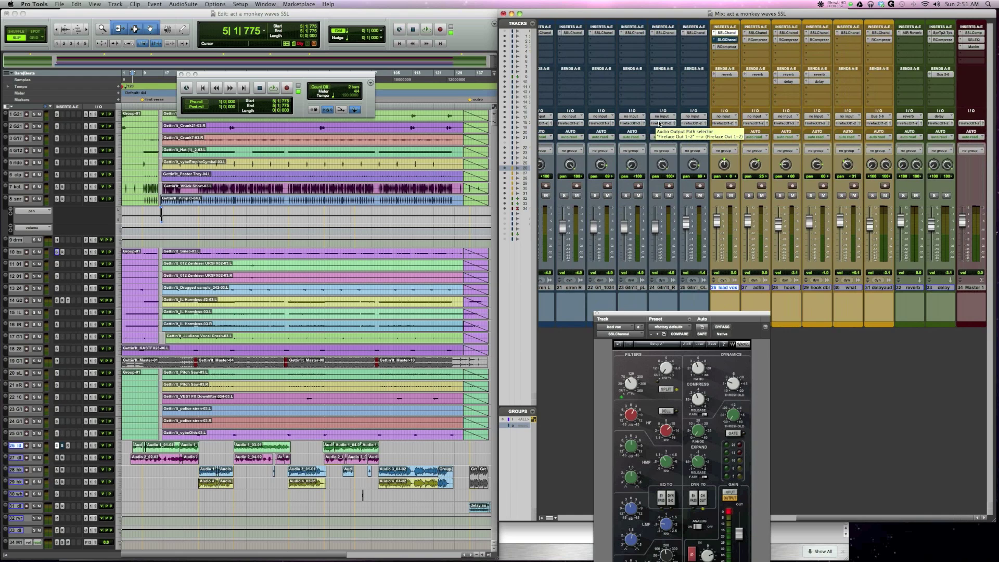
pyautogui.hscroll(-10, 659, 124)
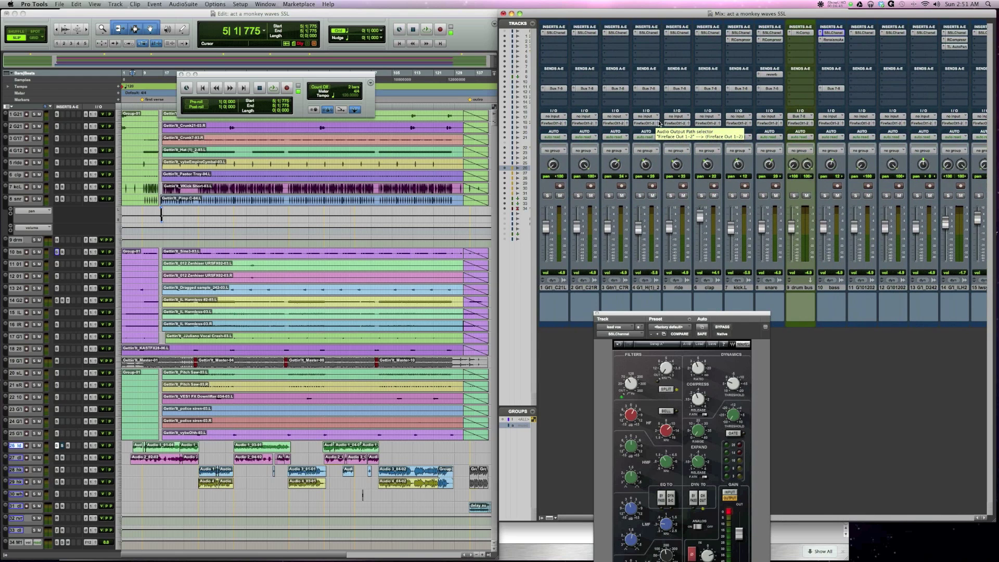
pyautogui.moveTo(656, 316); pyautogui.dragTo(637, 234)
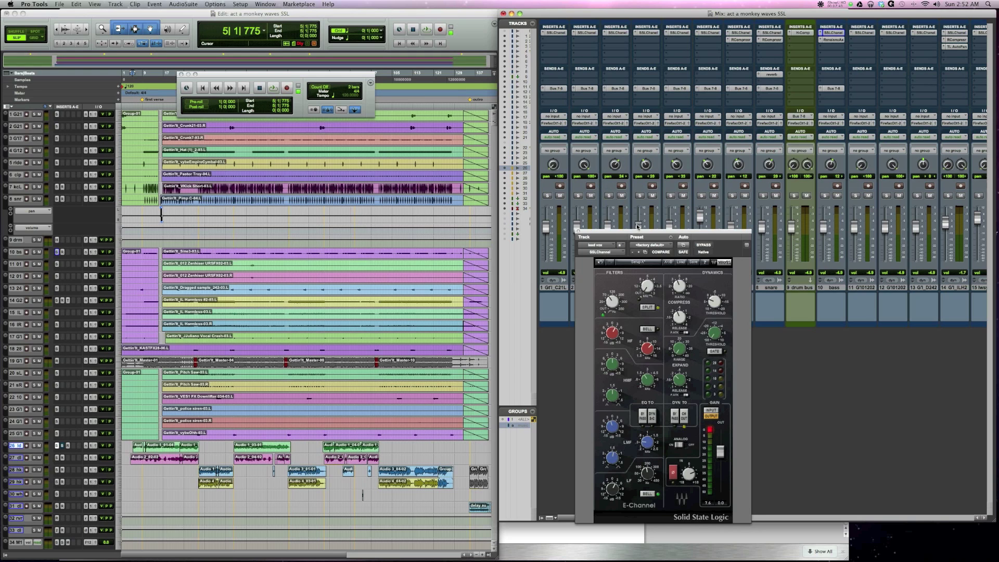
pyautogui.moveTo(635, 232); pyautogui.dragTo(663, 220)
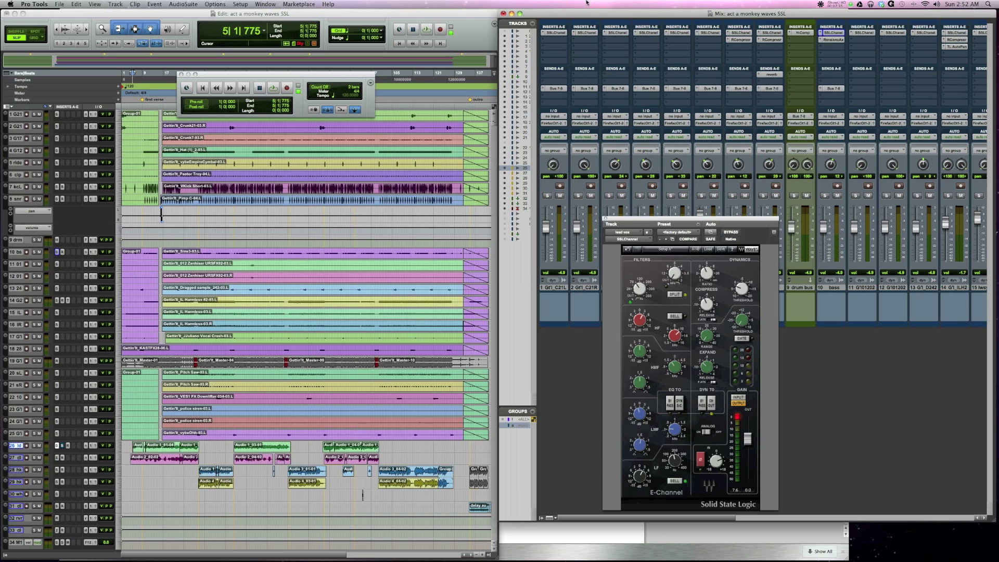
# Step: Open the G-Channel insert on the lead vox track and place its window beside the E-Channel window
pyautogui.hscroll(10, 637, 81)
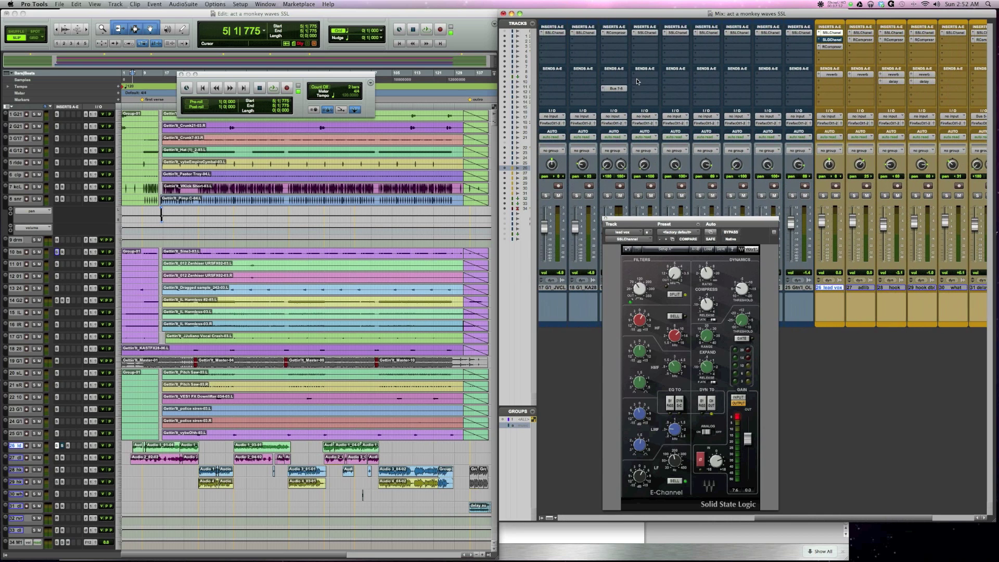
pyautogui.hscroll(-10, 637, 82)
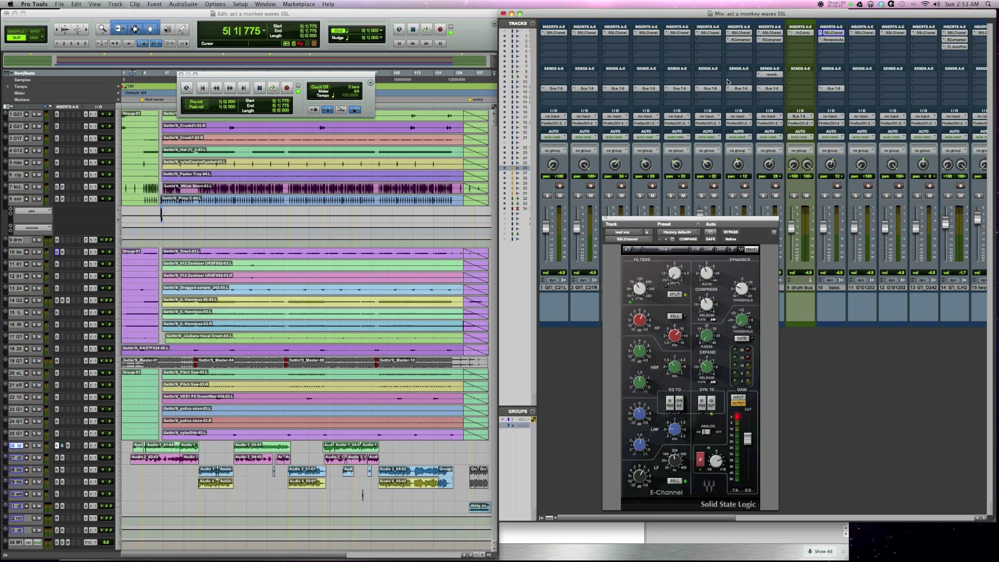
pyautogui.hscroll(3, 721, 81)
pyautogui.hscroll(8, 721, 81)
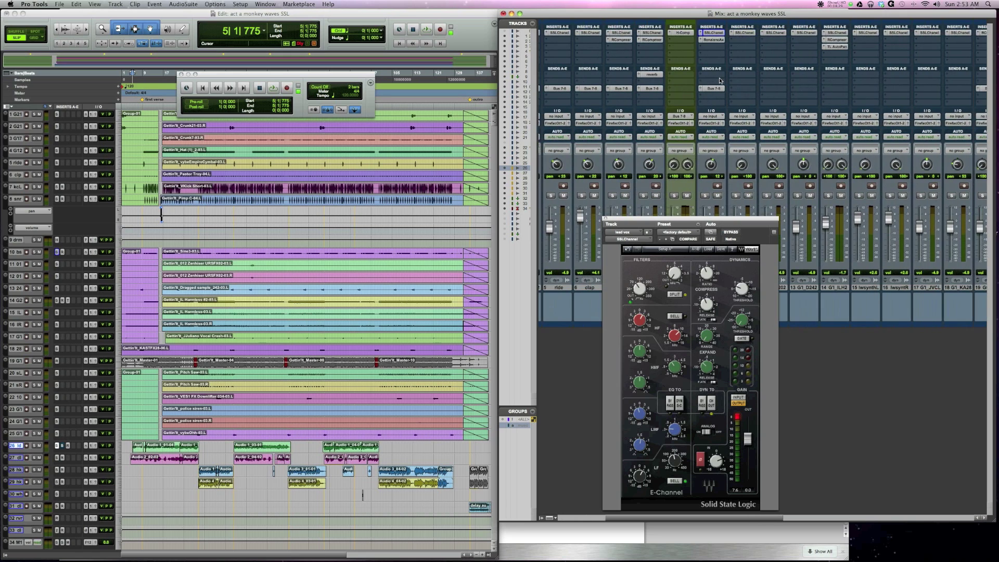
pyautogui.hscroll(-3, 721, 80)
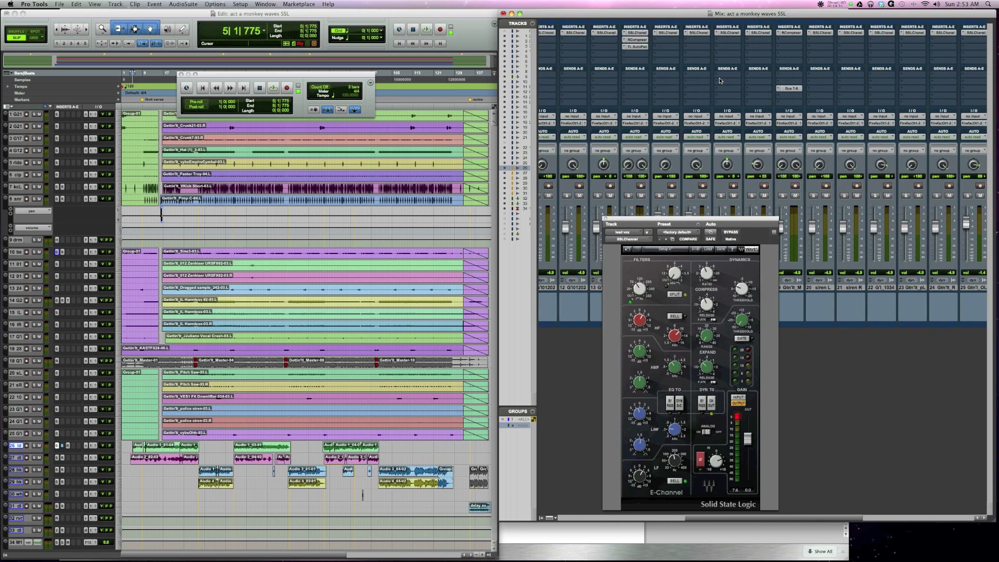
pyautogui.hscroll(3, 720, 80)
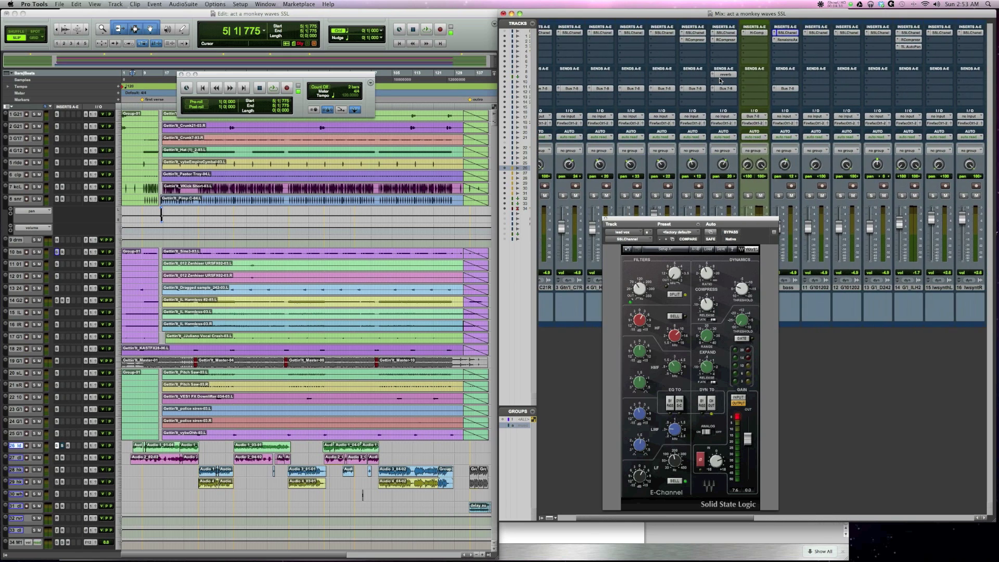
pyautogui.hscroll(9, 720, 81)
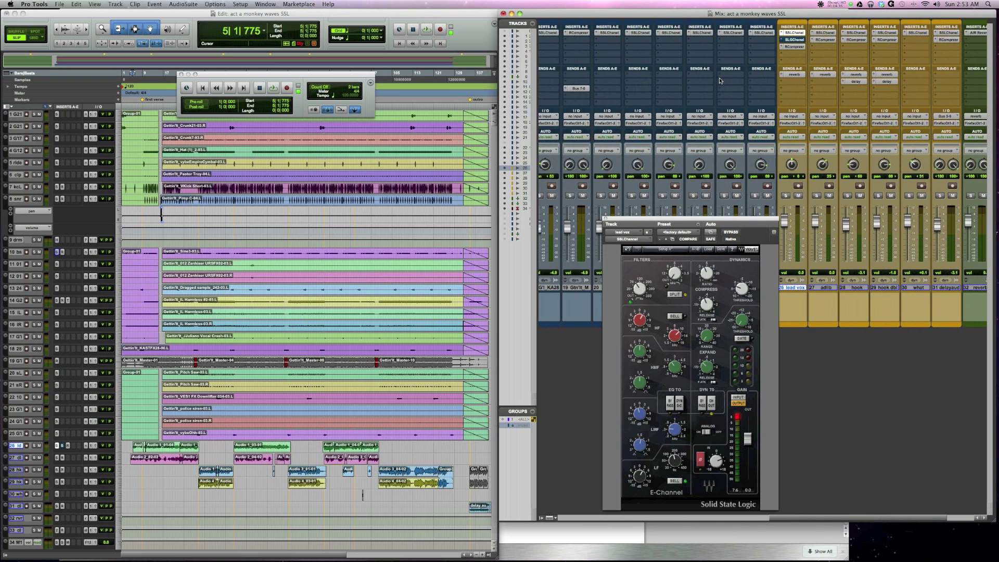
pyautogui.hscroll(-1, 720, 81)
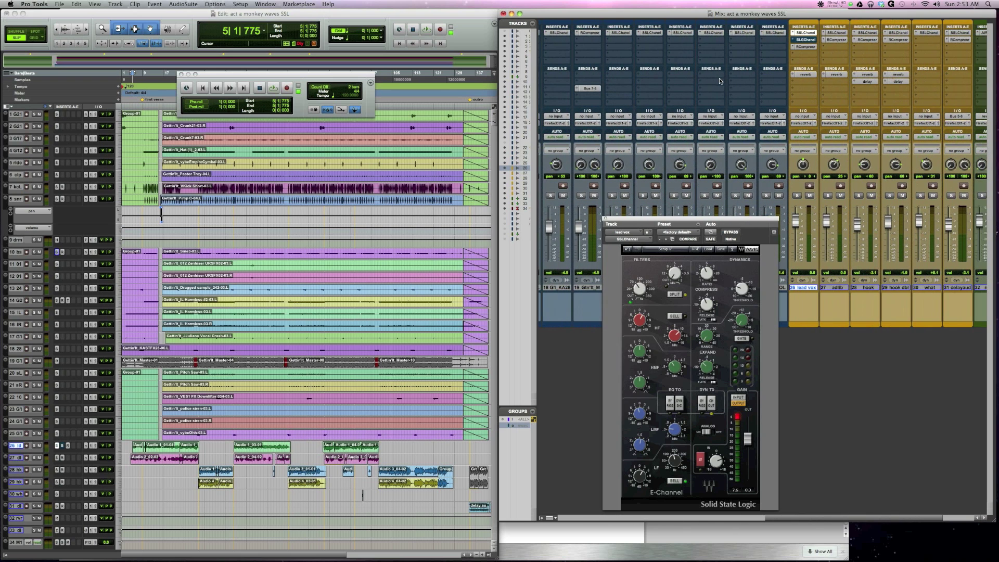
pyautogui.click(805, 40)
pyautogui.moveTo(125, 11); pyautogui.dragTo(535, 220)
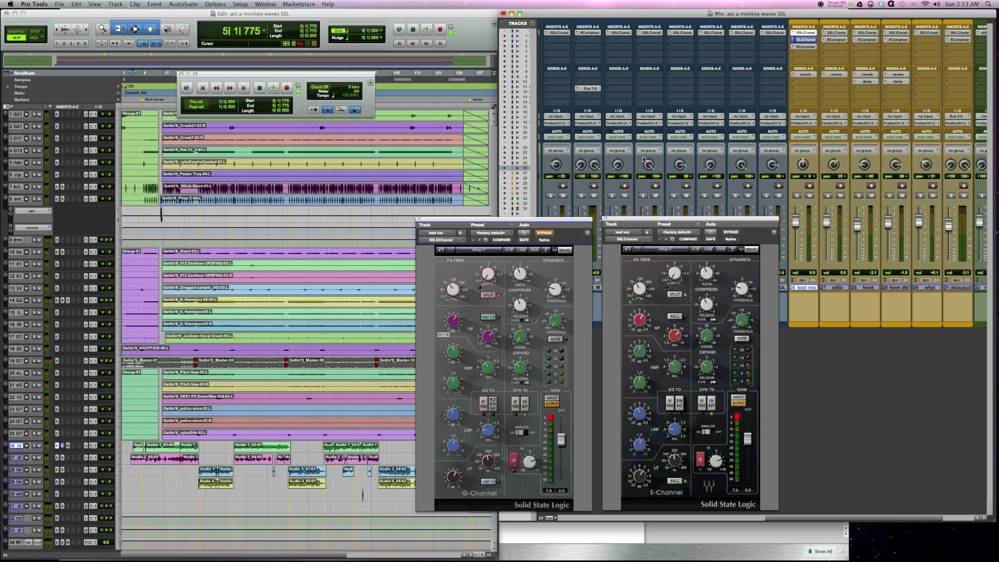
# Step: Open the Renaissance Compressor on the lead vox track beside the SSL channels, inspect its settings and close it
pyautogui.click(805, 47)
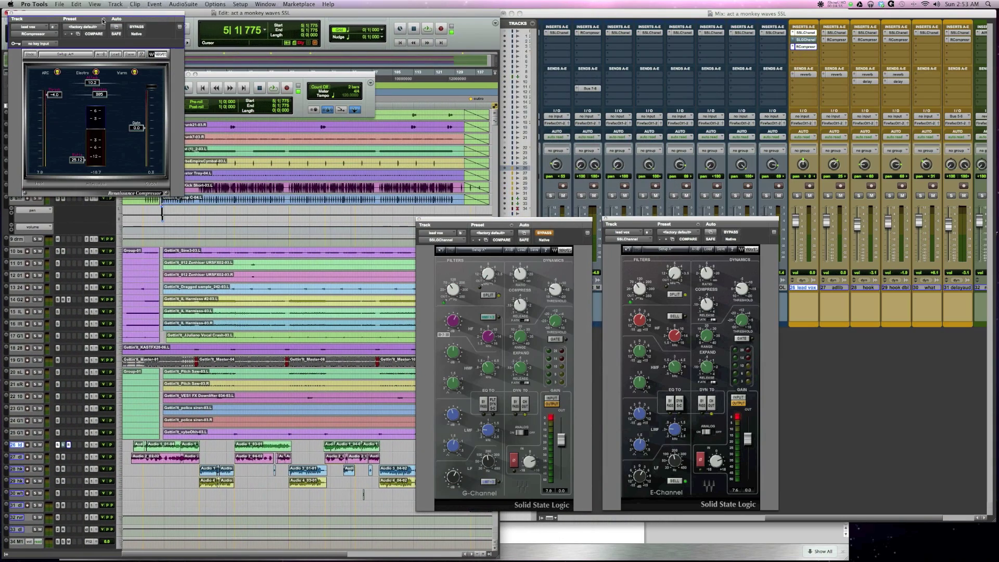
pyautogui.moveTo(114, 17); pyautogui.dragTo(329, 229)
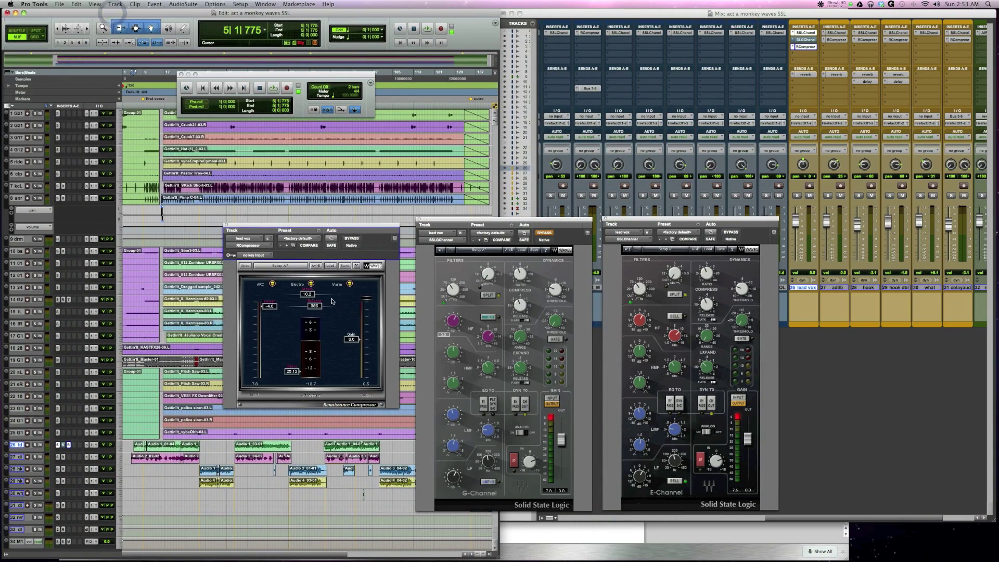
pyautogui.click(225, 225)
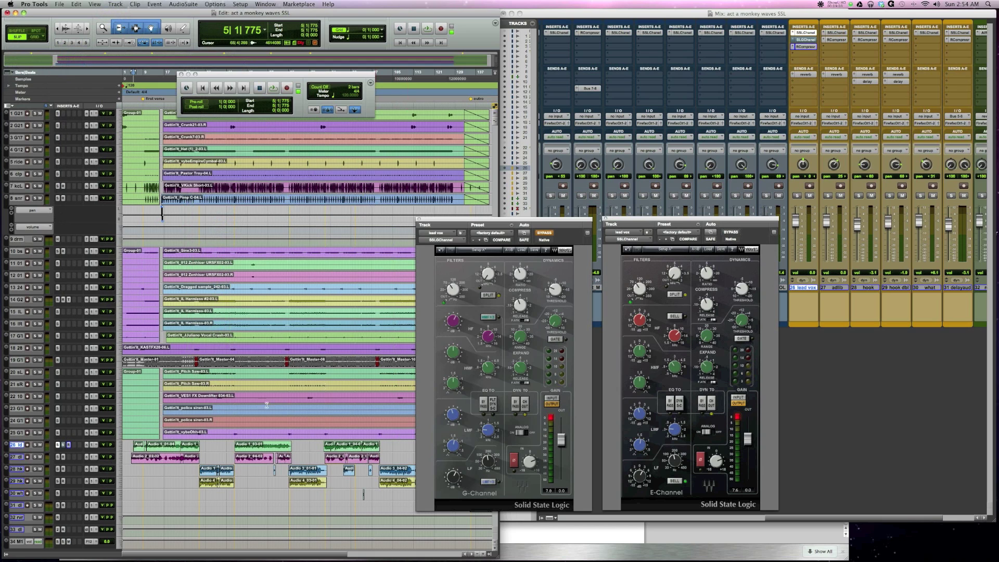
# Step: Play the session from about bar 40 to hear the lead vocal, and stop playback
pyautogui.click(225, 445)
pyautogui.press('space')
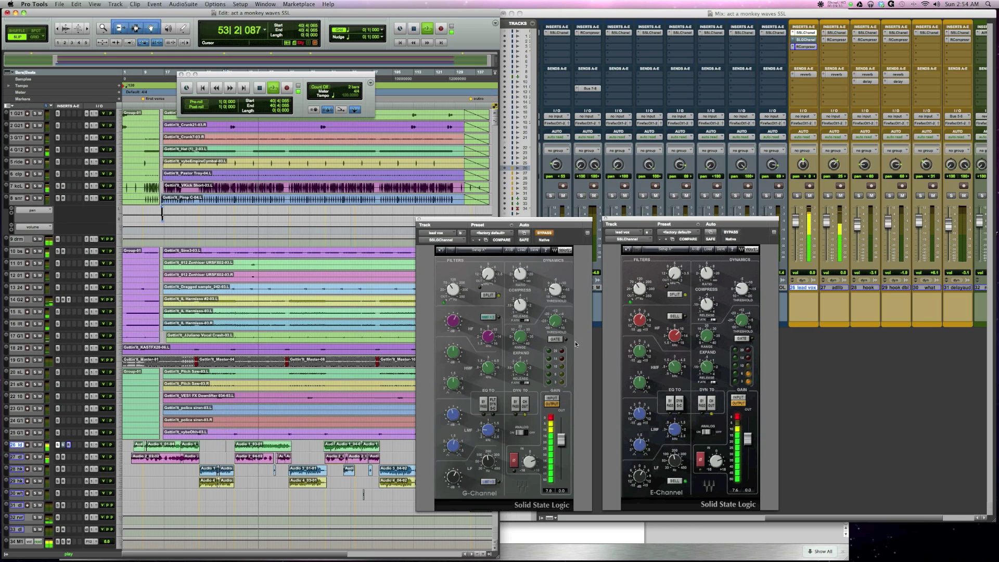
pyautogui.press('space')
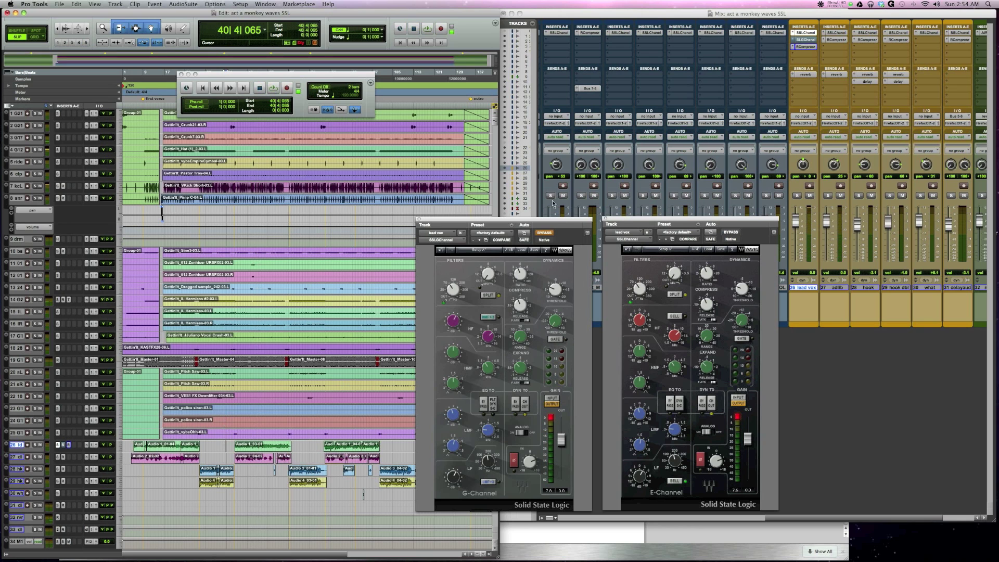
# Step: Arrange the lead vox E-Channel and G-Channel windows side by side below the mixer's faders, with the first tracks in view
pyautogui.moveTo(551, 218); pyautogui.dragTo(925, 214)
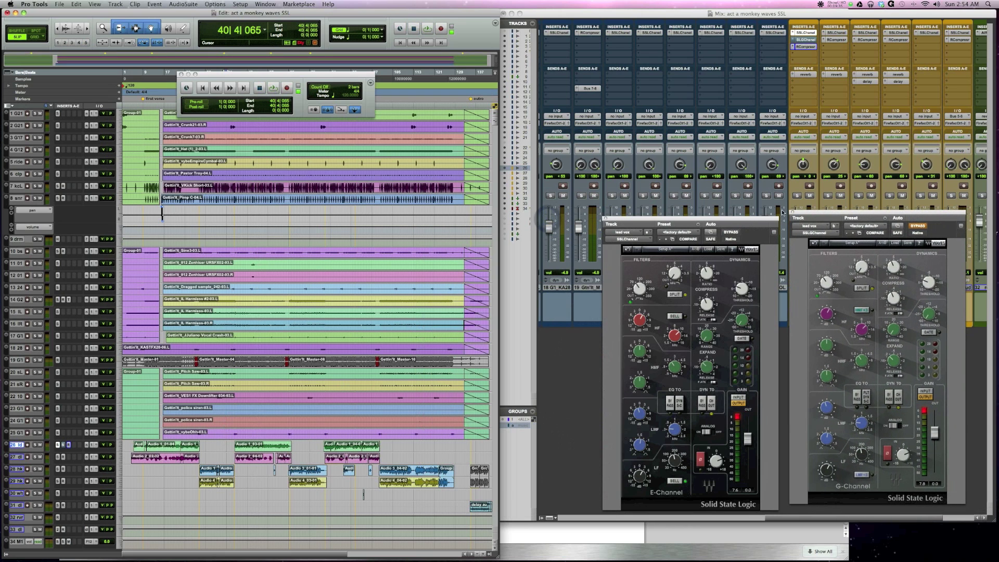
pyautogui.moveTo(775, 218); pyautogui.dragTo(727, 186)
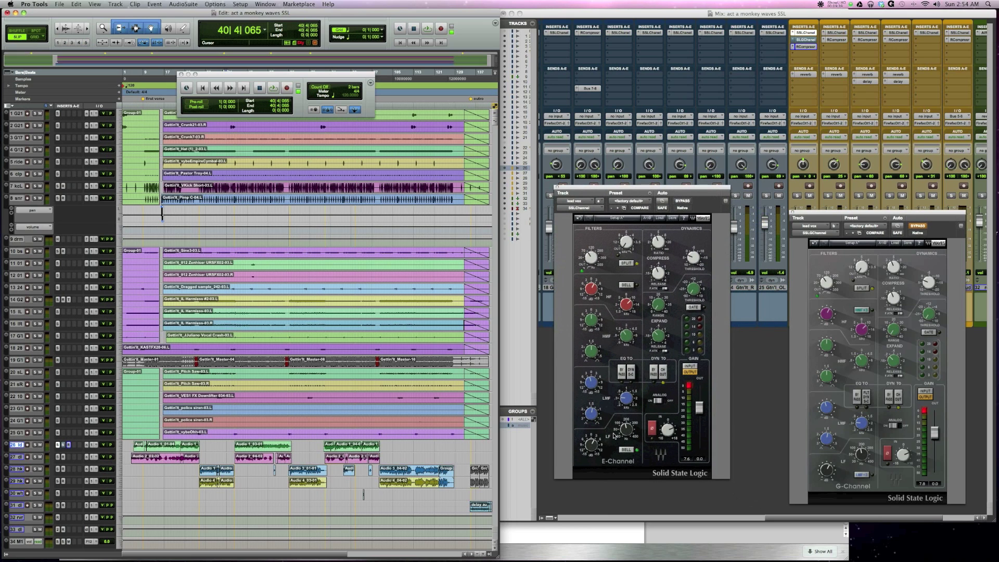
pyautogui.moveTo(627, 427)
pyautogui.hscroll(-10, 719, 157)
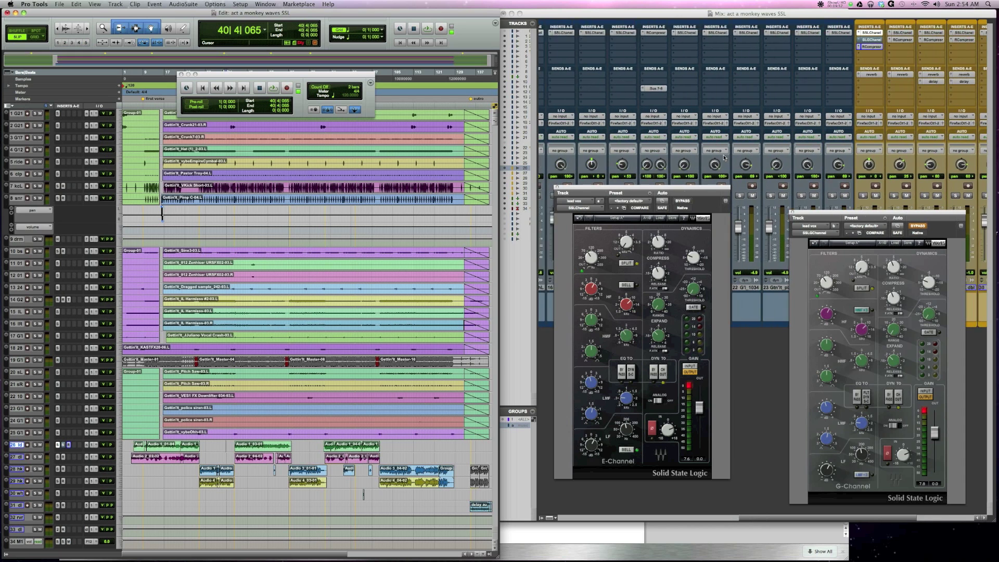
pyautogui.moveTo(667, 188); pyautogui.dragTo(662, 302)
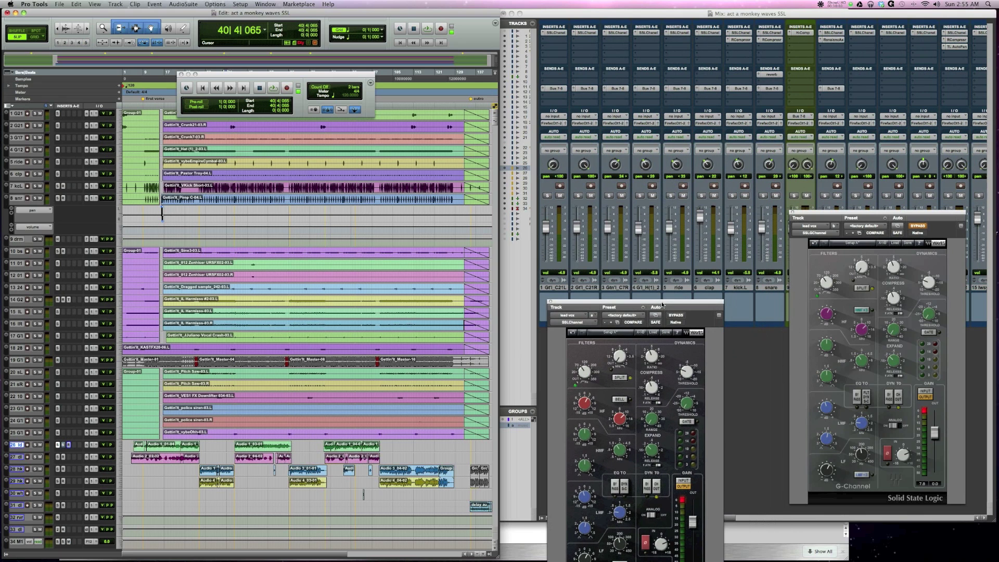
pyautogui.moveTo(834, 215); pyautogui.dragTo(783, 302)
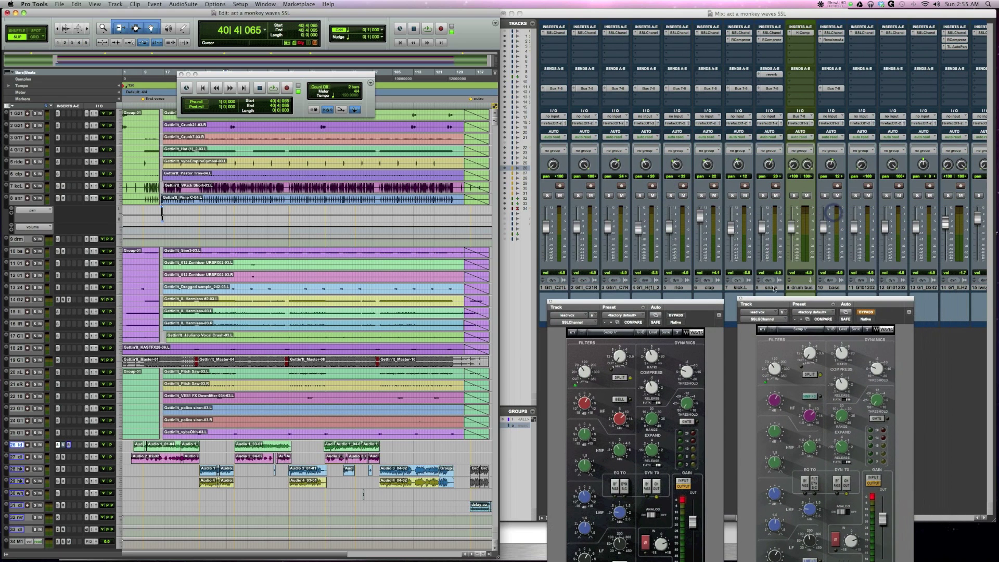
# Step: Select the snare track in the mixer and open the E-Channel insert on the kick track
pyautogui.click(742, 287)
pyautogui.click(770, 287)
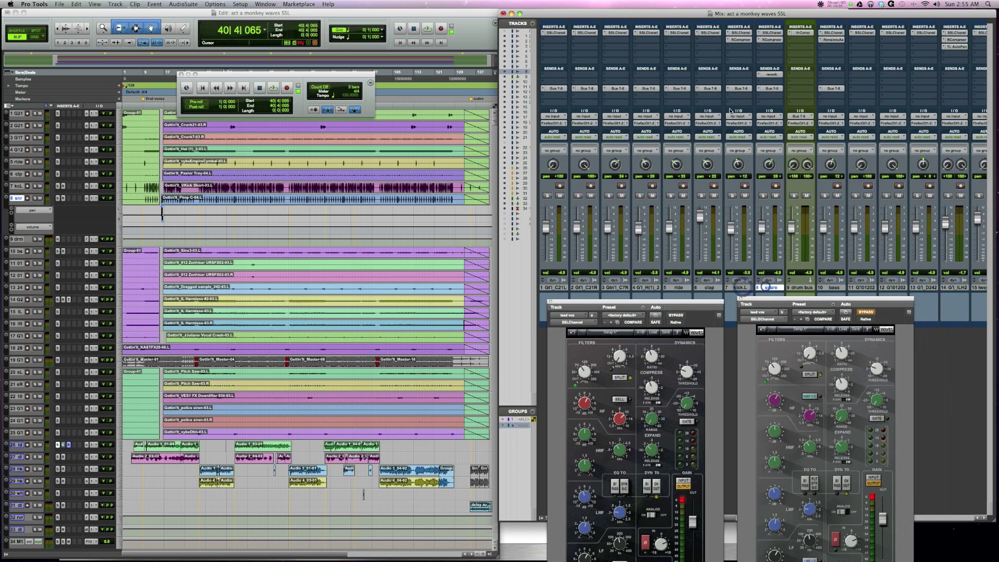
pyautogui.click(741, 33)
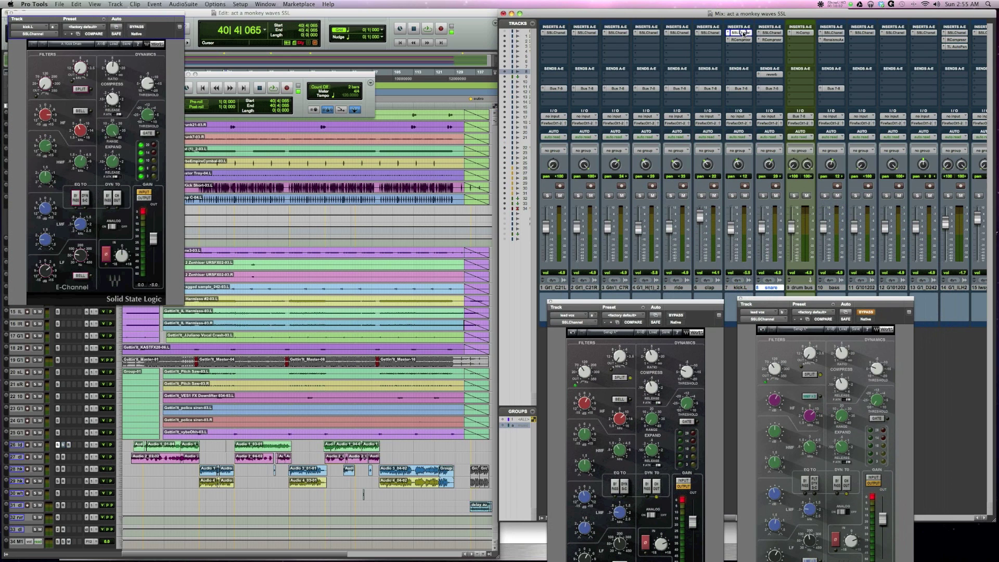
# Step: Open the snare's E-Channel and line up the kick, snare and lead vox E-Channel windows side by side
pyautogui.moveTo(130, 17); pyautogui.dragTo(319, 75)
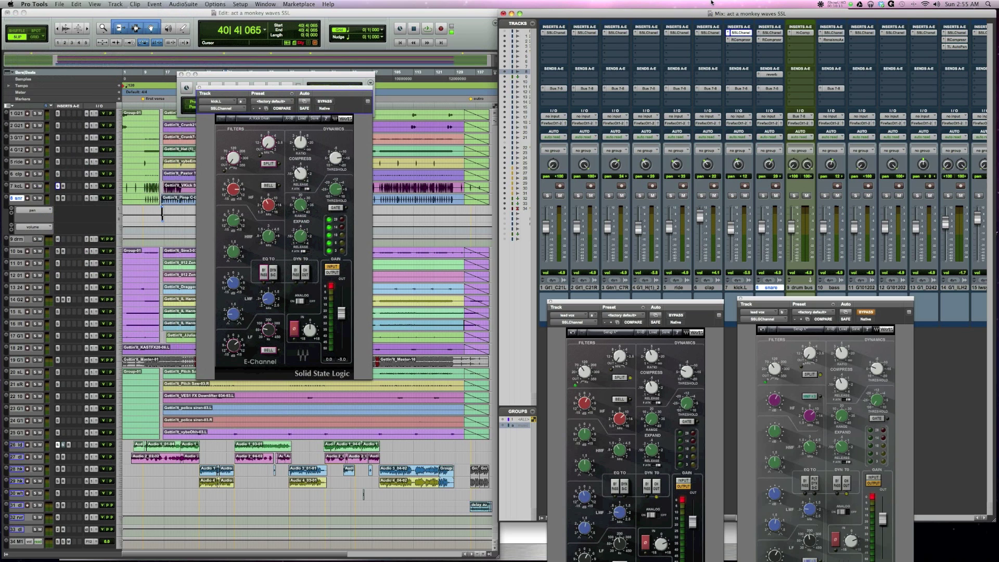
pyautogui.click(770, 33)
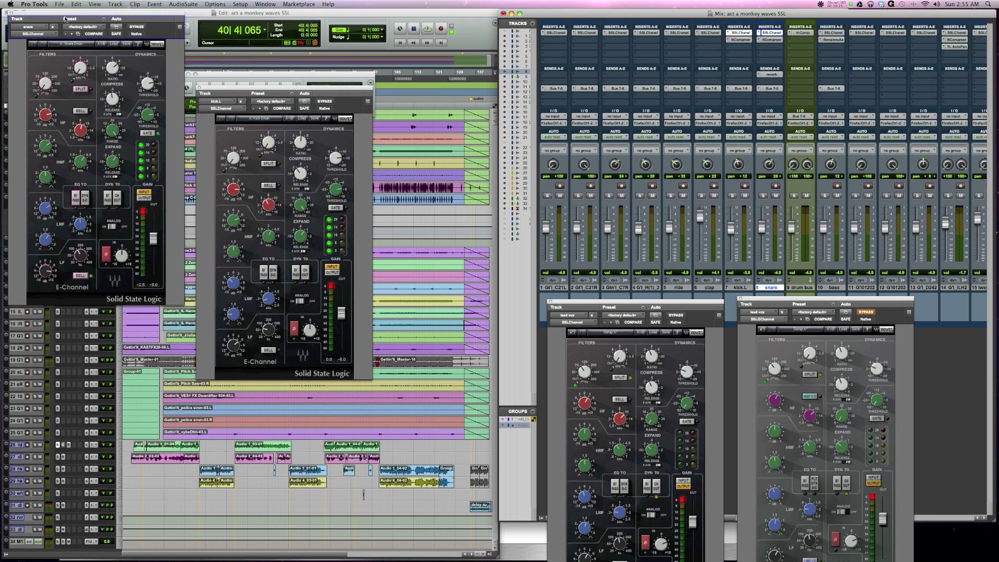
pyautogui.moveTo(65, 19); pyautogui.dragTo(443, 81)
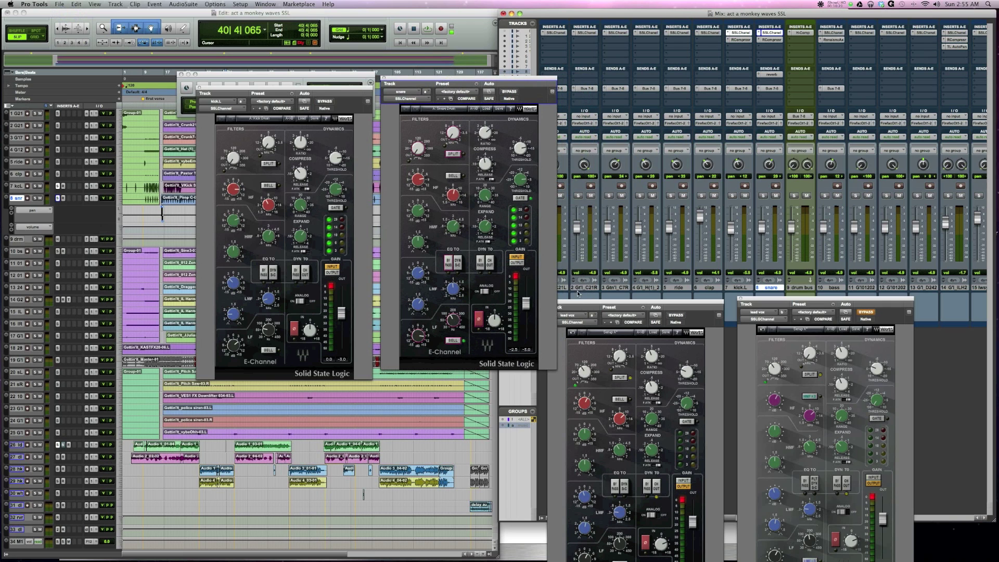
pyautogui.moveTo(584, 302); pyautogui.dragTo(605, 92)
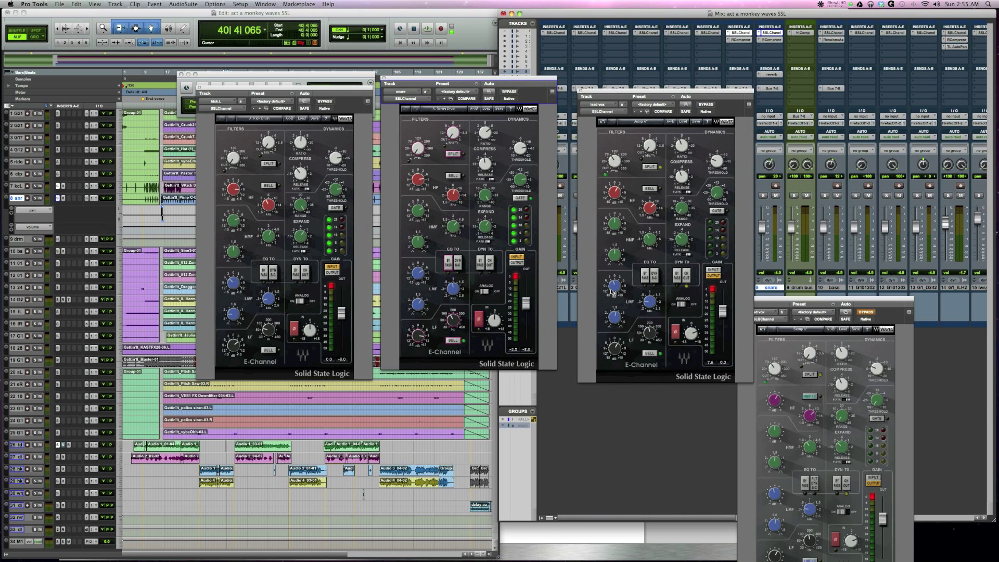
# Step: Play the session from bar 40 to watch the kick, snare and lead vox E-Channel meters, and stop playback
pyautogui.press('space')
pyautogui.moveTo(613, 293)
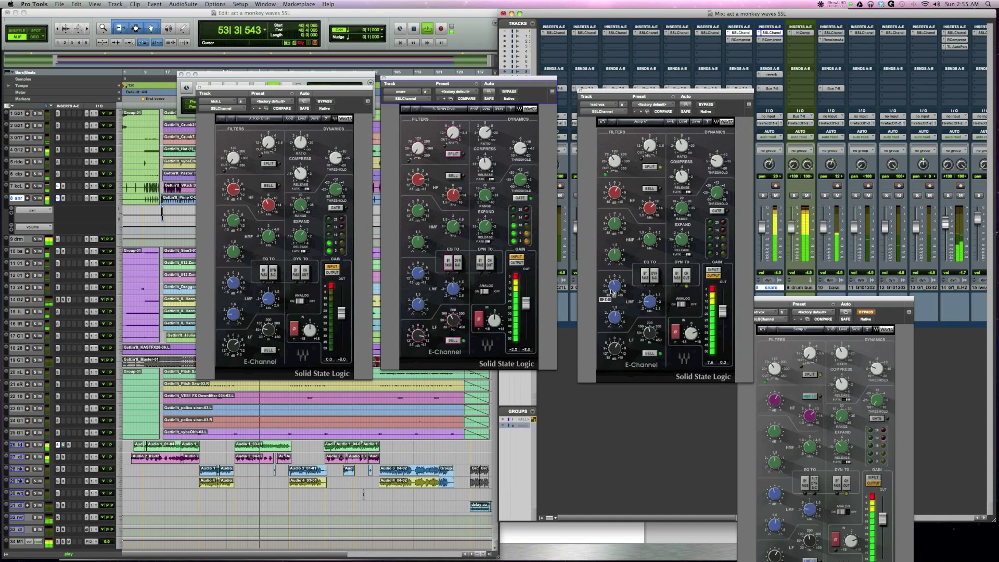
pyautogui.press('space')
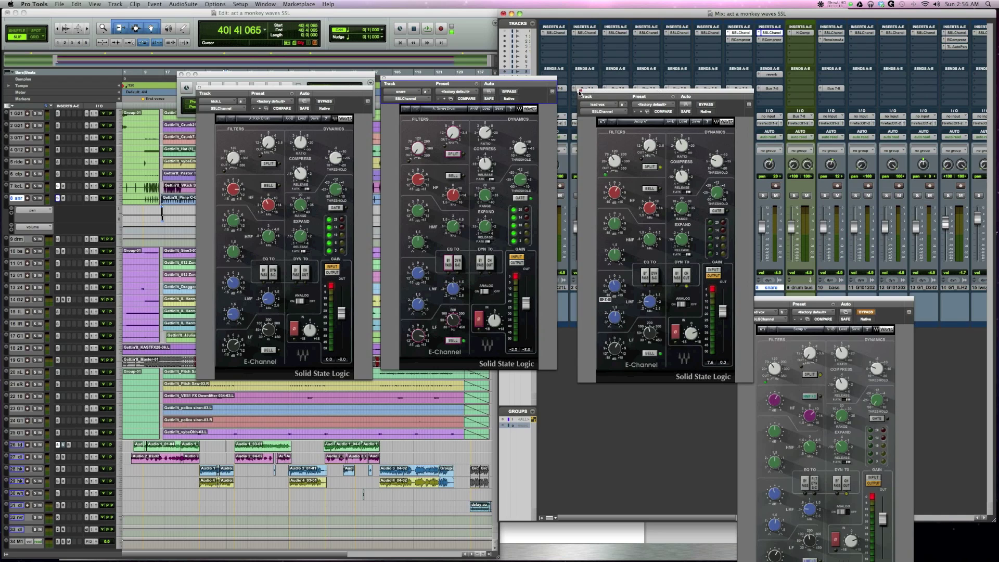
# Step: Close the E-Channel windows of the lead vox, snare and kick and the lead vox G-Channel window
pyautogui.click(580, 91)
pyautogui.click(383, 79)
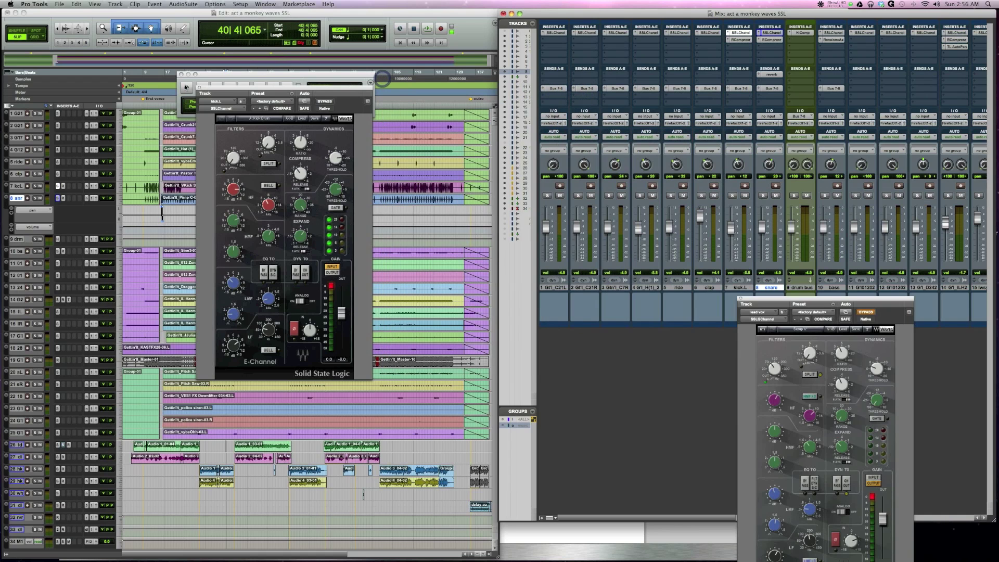
pyautogui.click(199, 87)
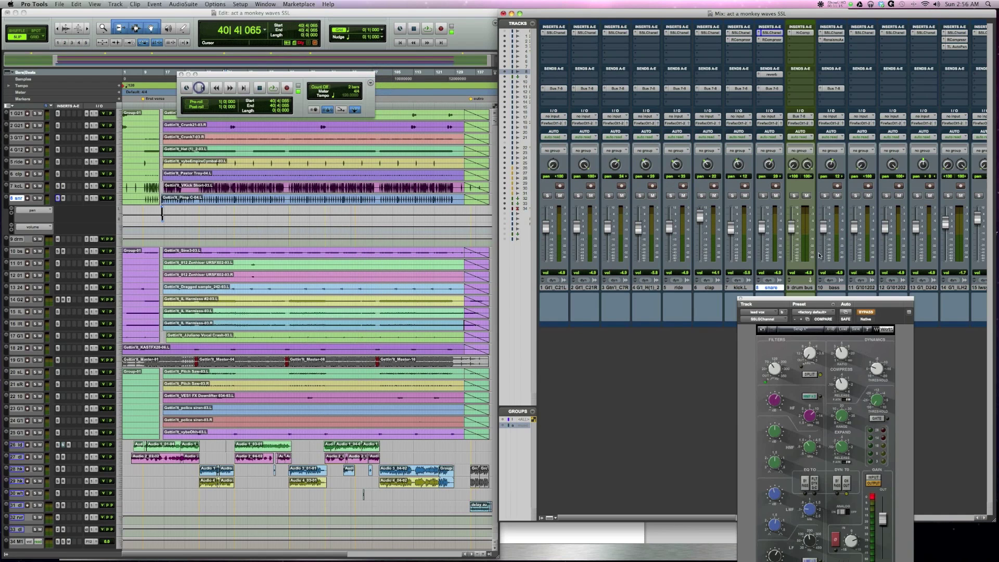
pyautogui.click(741, 300)
# Step: Open the SSLComp and SSLEQ inserts on the Master 1 track and arrange their windows side by side
pyautogui.hscroll(15, 741, 299)
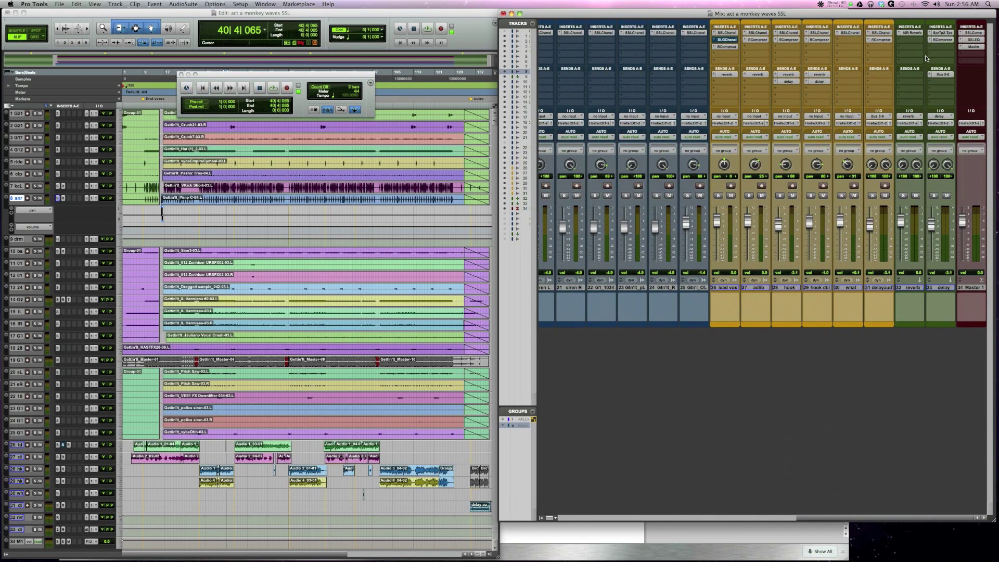
pyautogui.click(972, 33)
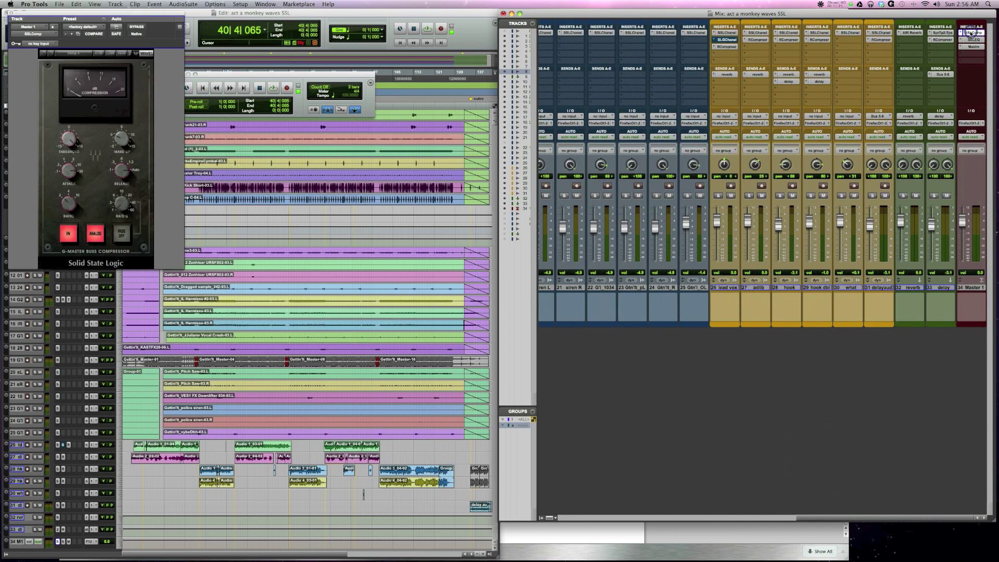
pyautogui.moveTo(165, 12); pyautogui.dragTo(581, 47)
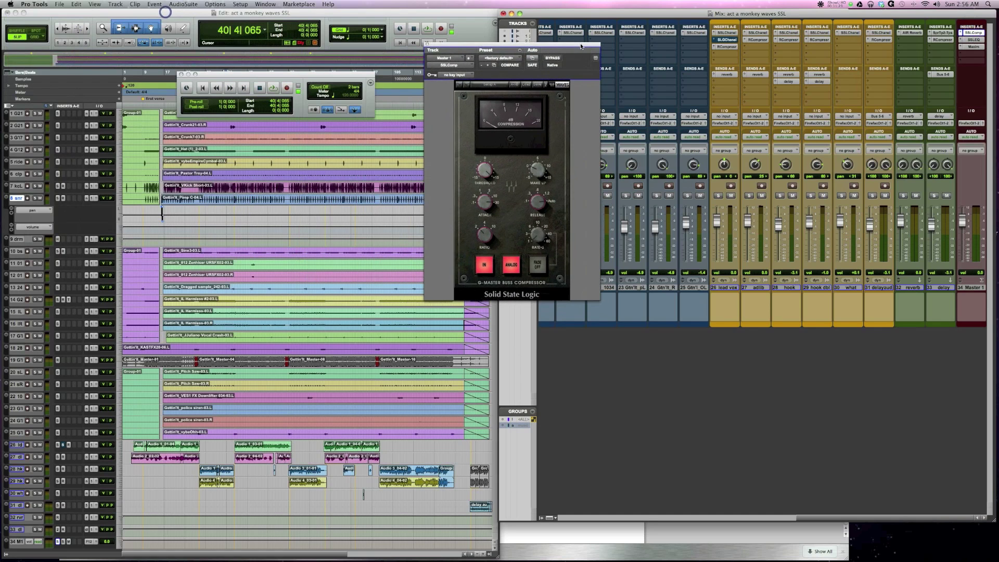
pyautogui.click(973, 40)
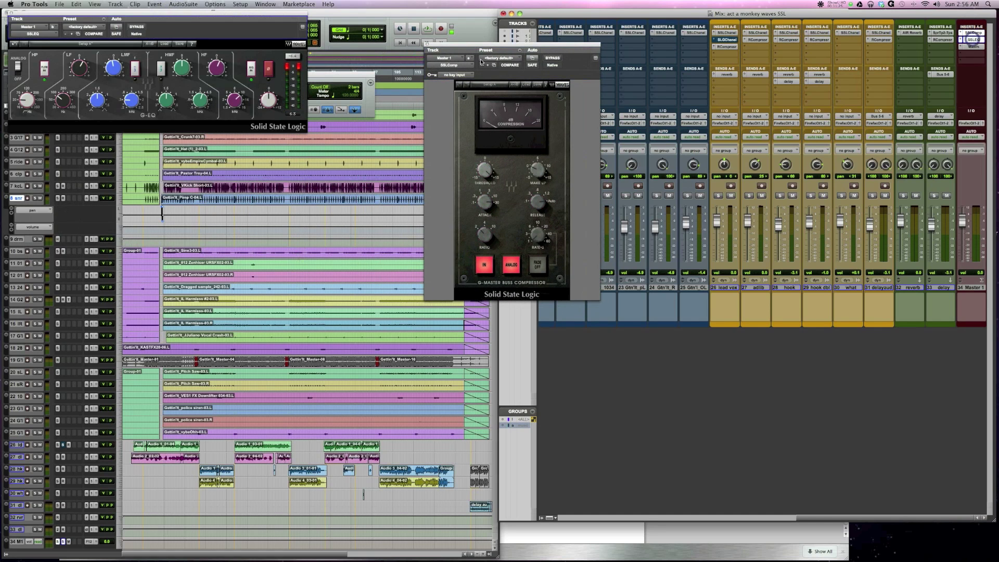
pyautogui.moveTo(265, 23); pyautogui.dragTo(858, 132)
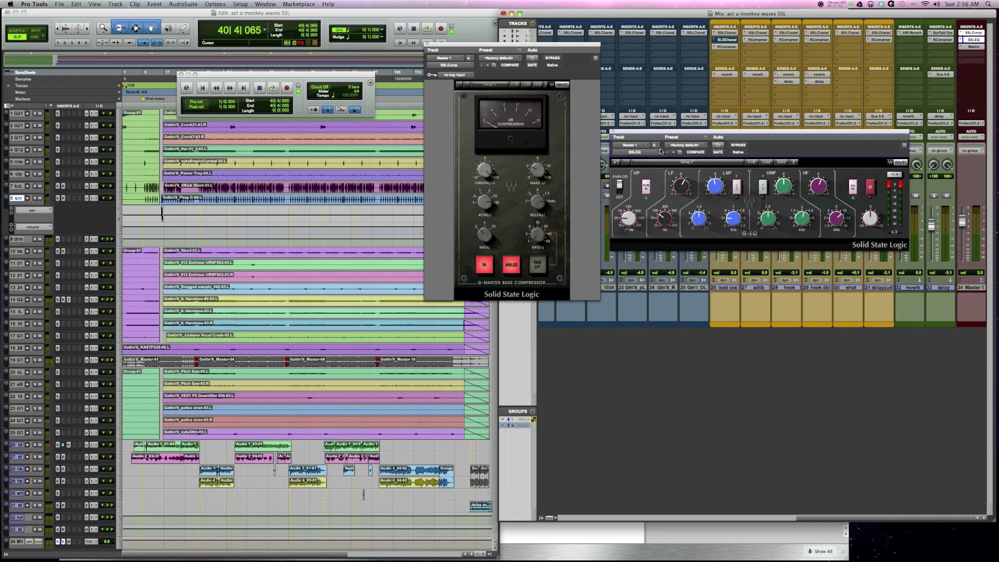
# Step: Play the mix from bar 40, switch the master compressor and G-EQ off and back on to compare, and stop playback
pyautogui.press('space')
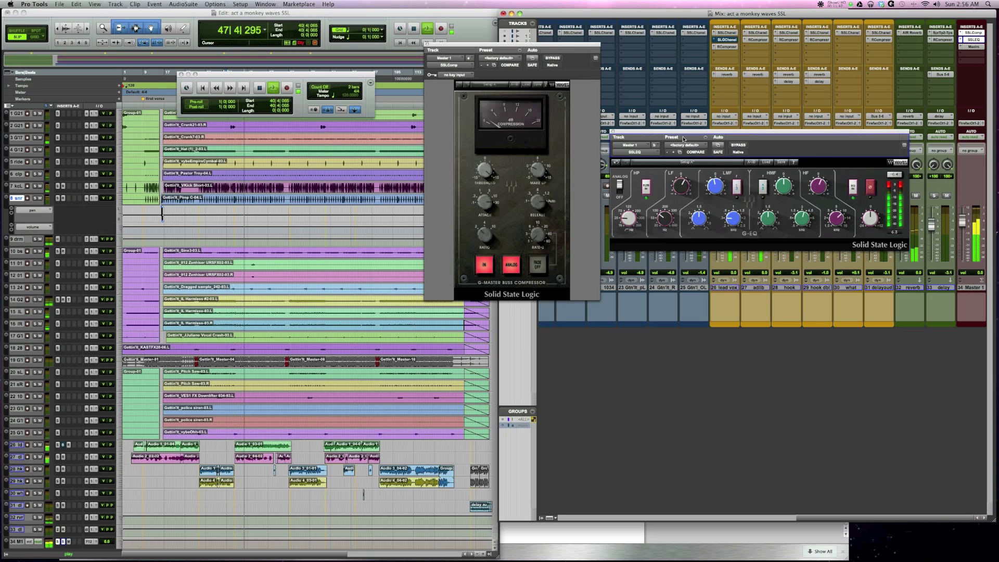
pyautogui.click(484, 265)
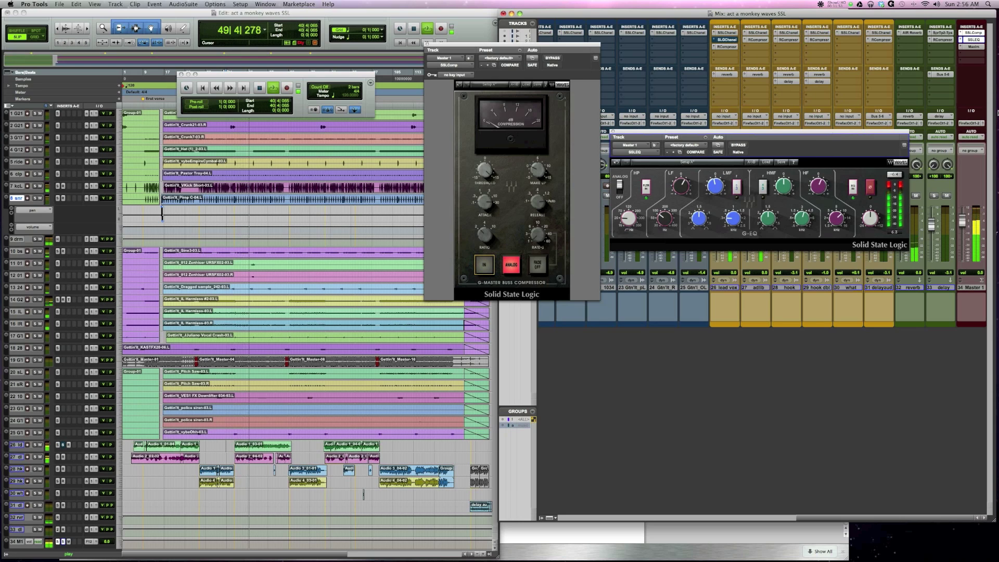
pyautogui.click(739, 145)
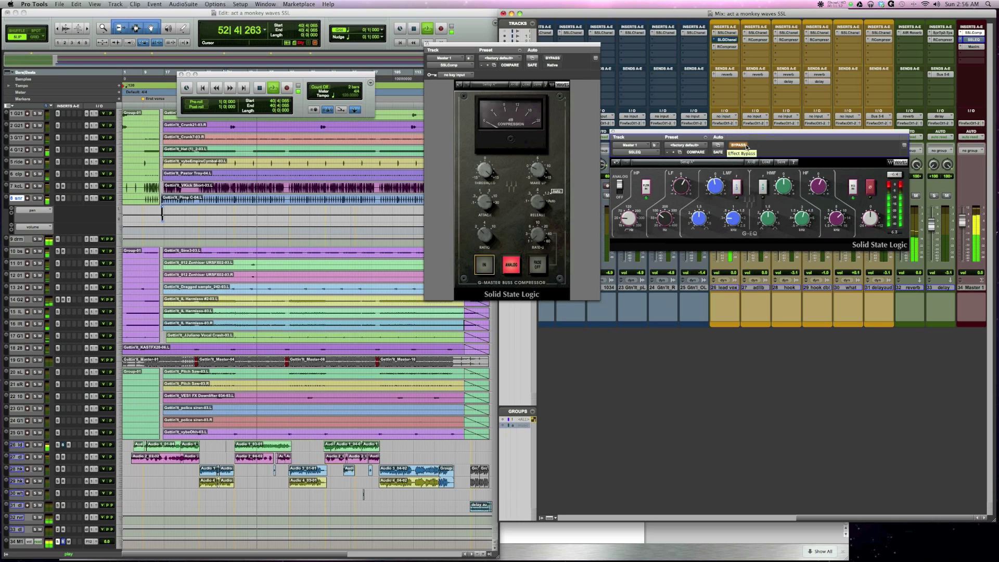
pyautogui.click(739, 145)
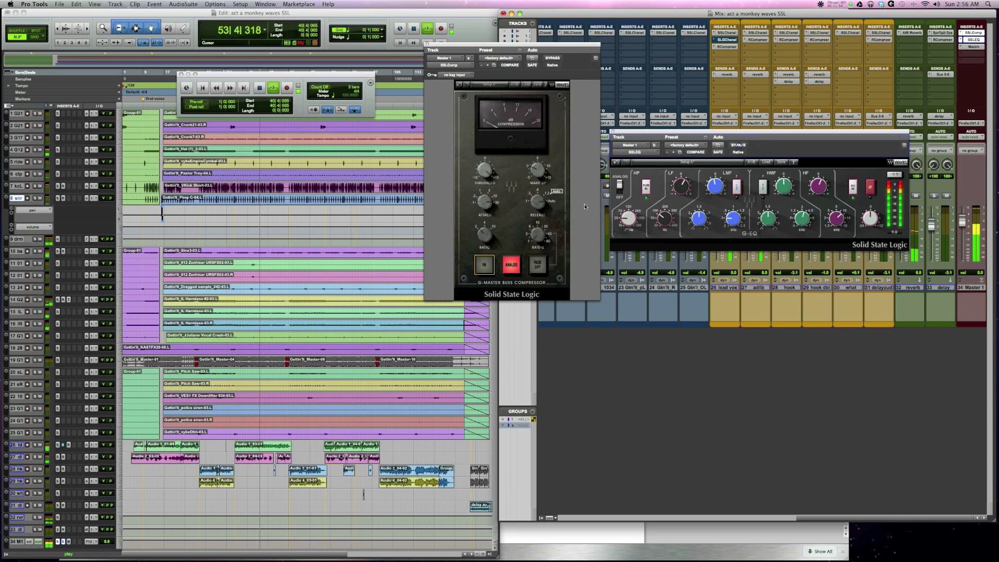
pyautogui.click(486, 265)
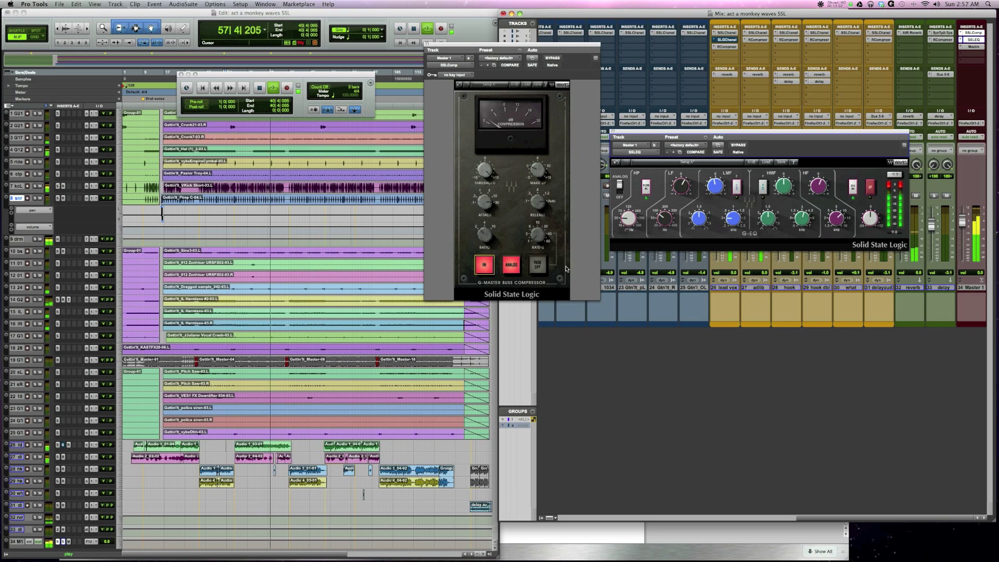
pyautogui.press('space')
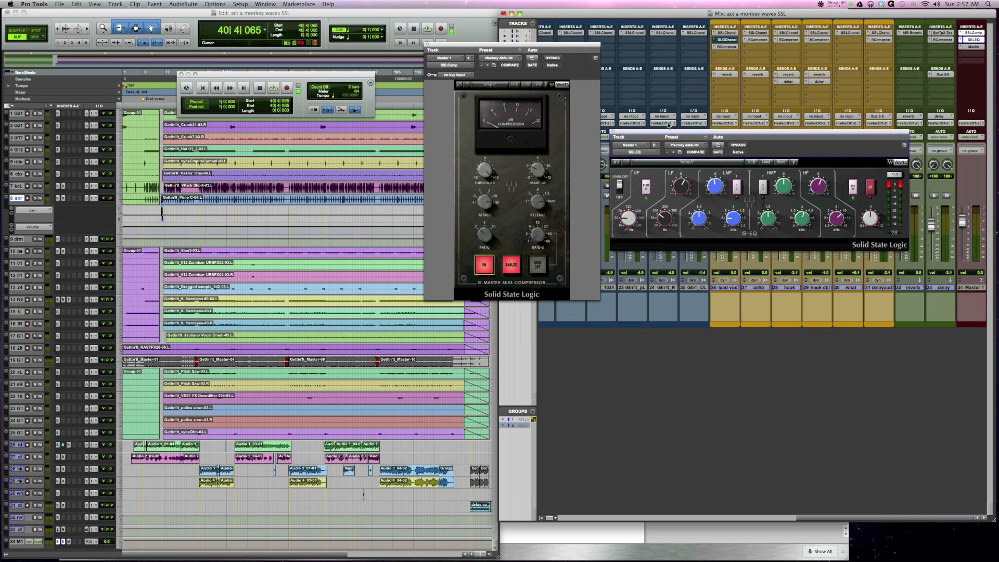
# Step: Move the master G-EQ and buss compressor windows below the inserts and close both
pyautogui.moveTo(666, 134); pyautogui.dragTo(706, 182)
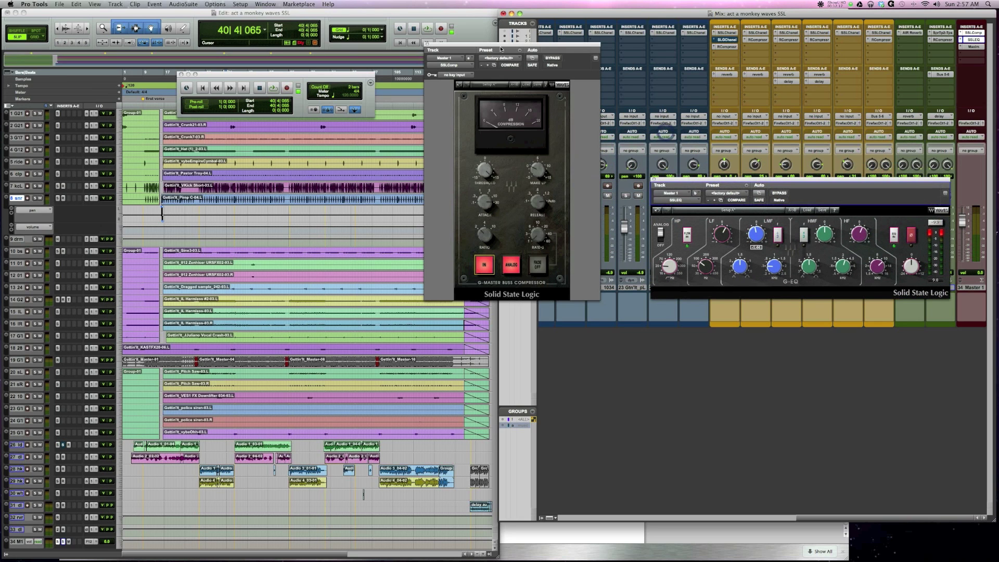
pyautogui.moveTo(501, 49); pyautogui.dragTo(468, 183)
pyautogui.moveTo(721, 182); pyautogui.dragTo(707, 322)
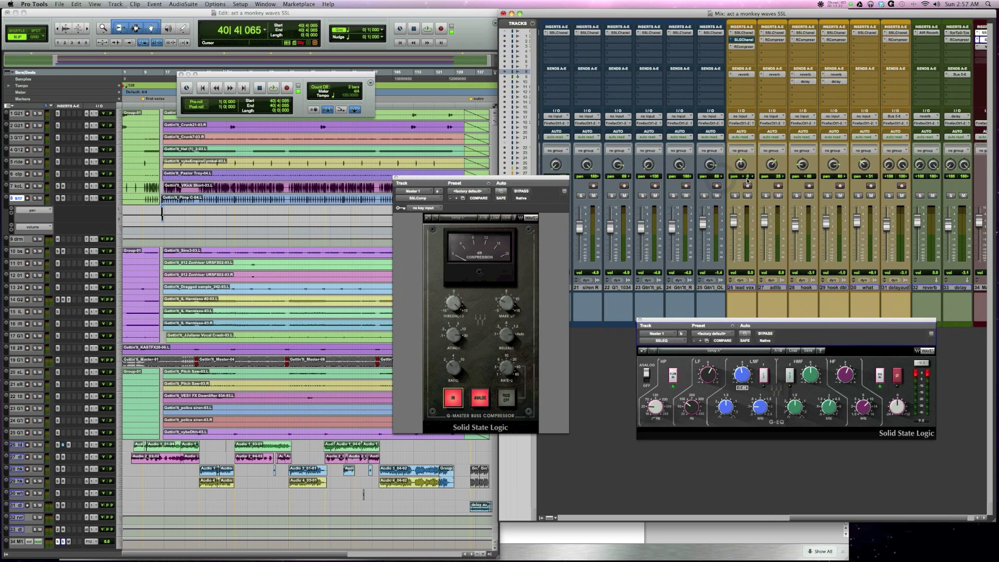
pyautogui.click(639, 321)
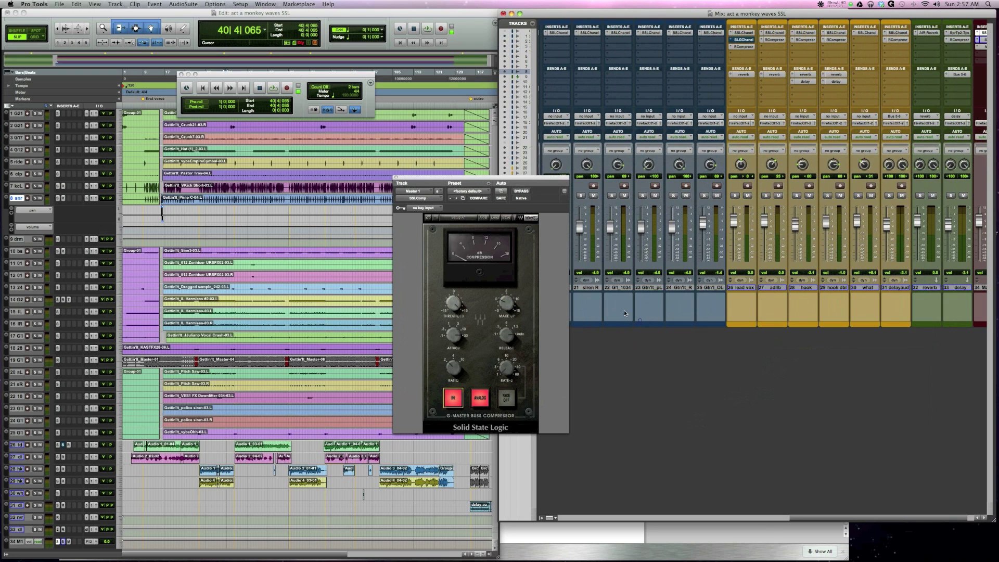
pyautogui.click(396, 177)
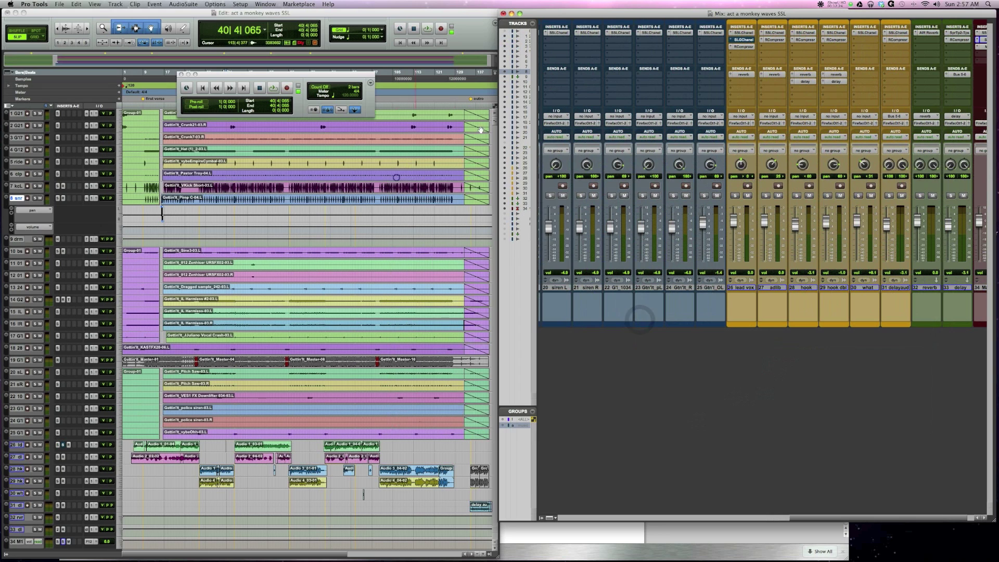
# Step: Open the E-Channel and G-Channel inserts on the lead vox track and place them side by side over the mixer
pyautogui.click(741, 32)
pyautogui.click(743, 40)
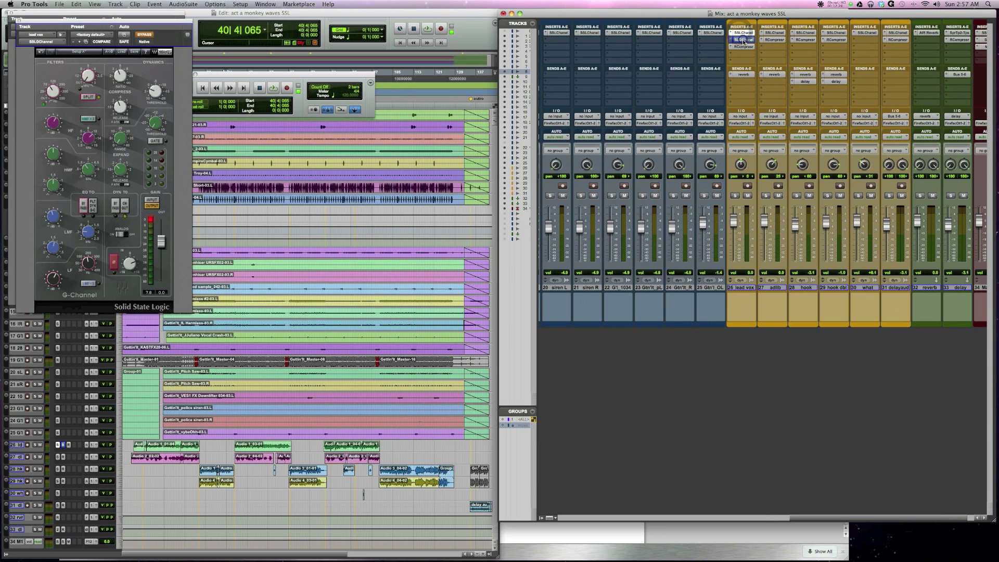
pyautogui.moveTo(110, 22); pyautogui.dragTo(790, 202)
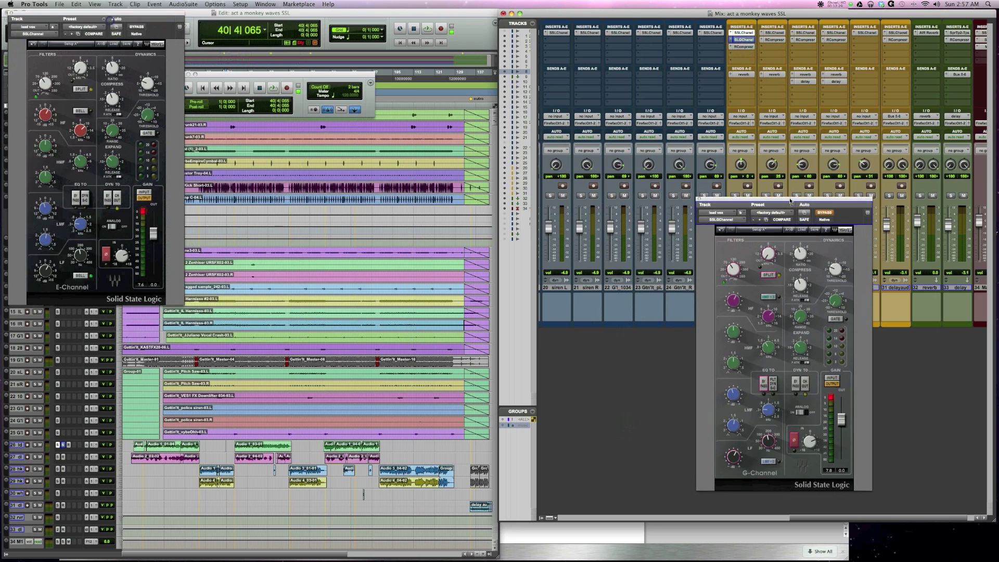
pyautogui.moveTo(169, 24); pyautogui.dragTo(669, 209)
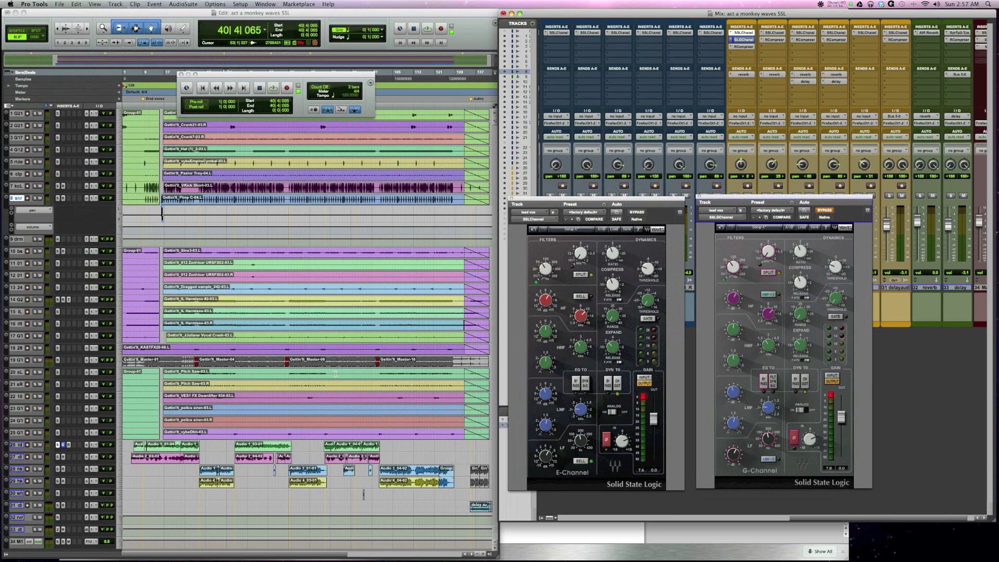
# Step: Play the lead vocal from about bar 77 with the E-Channel bypassed, and re-enable it during playback
pyautogui.click(322, 443)
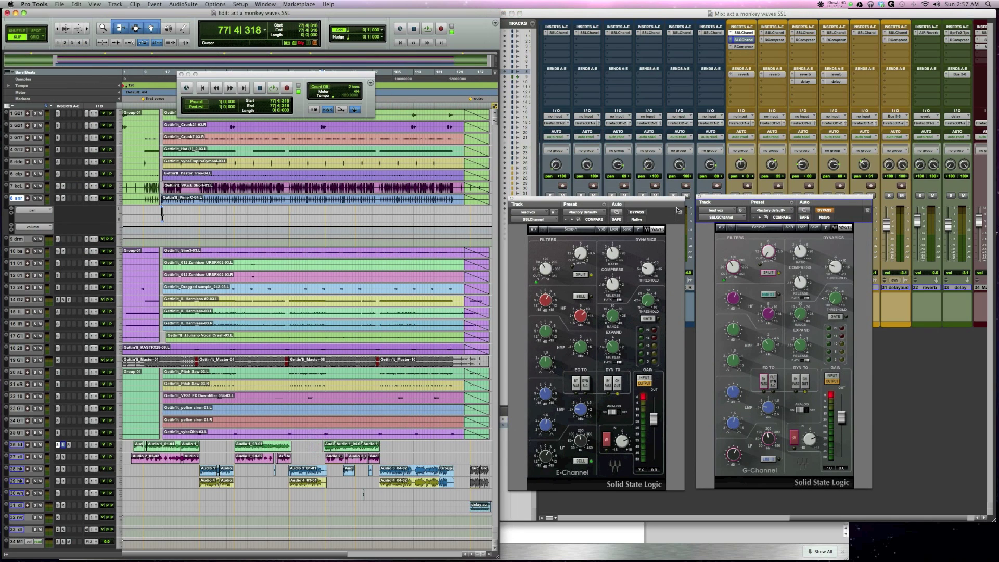
pyautogui.click(642, 212)
pyautogui.press('space')
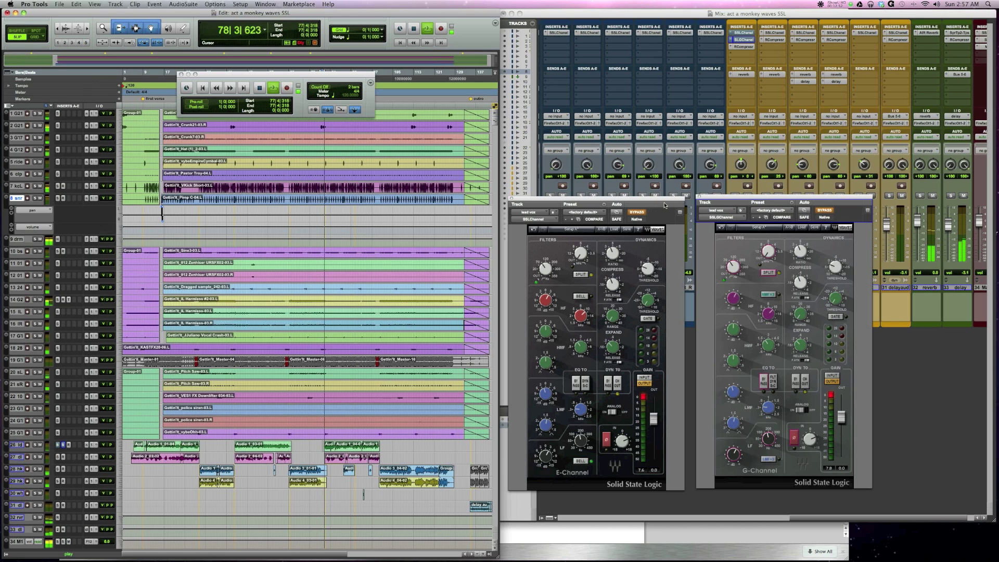
pyautogui.moveTo(664, 205); pyautogui.dragTo(664, 201)
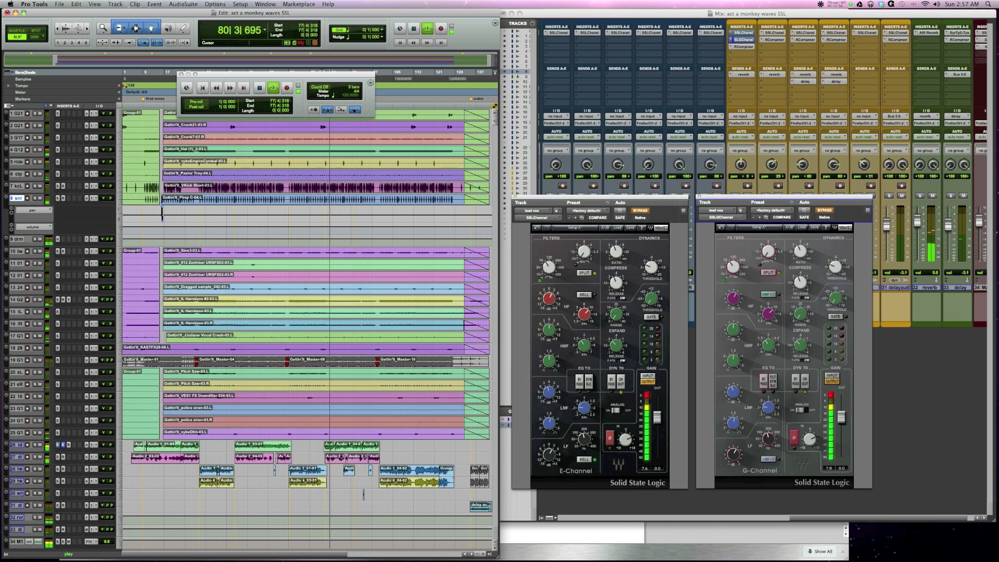
pyautogui.click(641, 211)
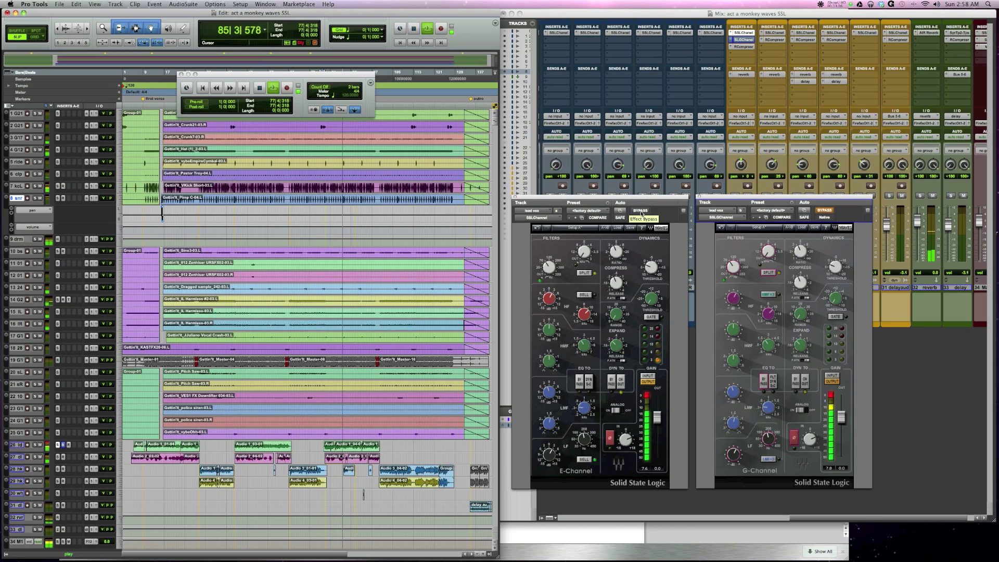
# Step: Swap the lead vocal's active plug-in from E-Channel to G-Channel and back using bypass, and stop playback
pyautogui.click(640, 211)
pyautogui.click(825, 210)
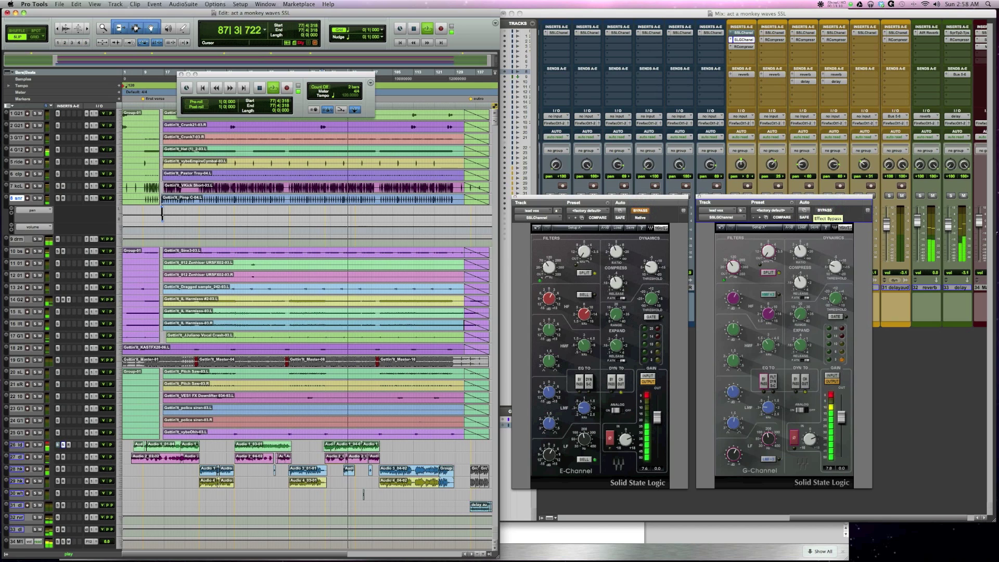
pyautogui.click(824, 211)
pyautogui.click(640, 211)
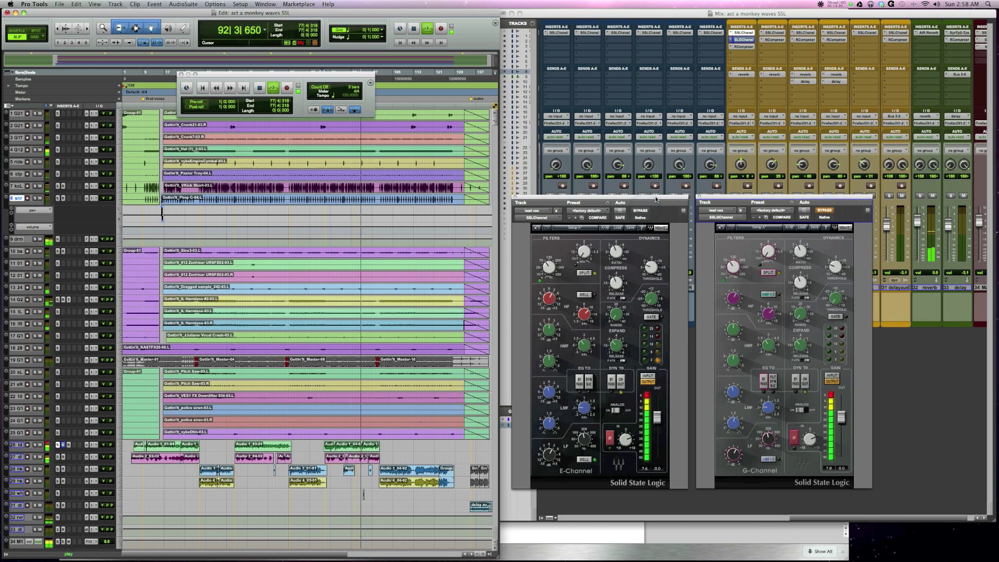
pyautogui.press('space')
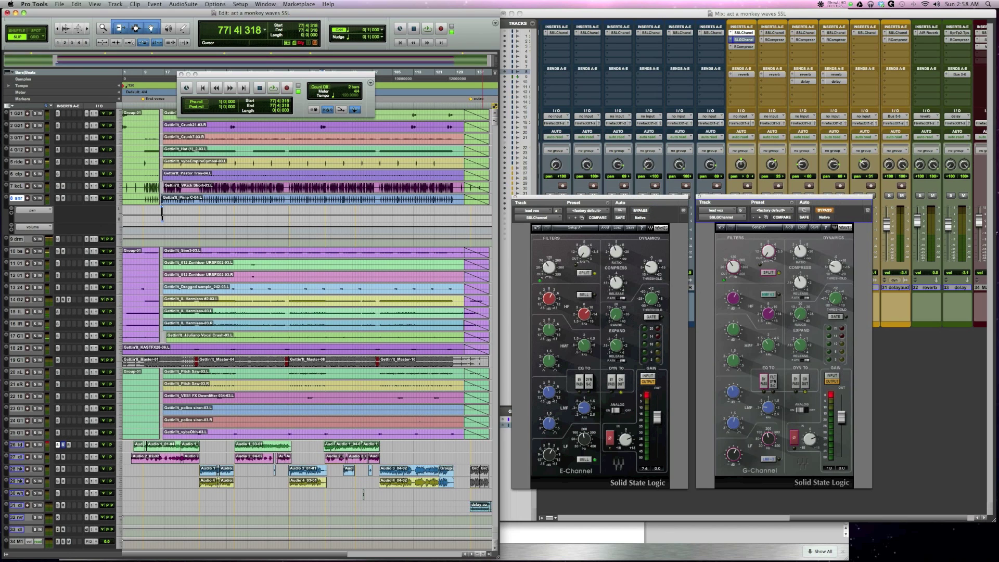
# Step: Scroll the session to track number 26, the lead vox
pyautogui.press('super+alt+f')
pyautogui.write('26')
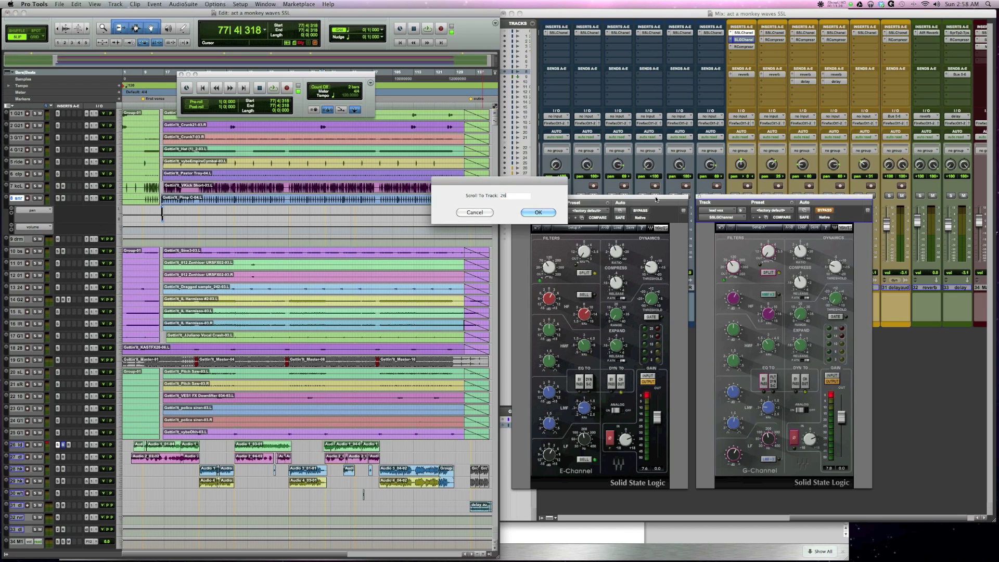
pyautogui.press('Return')
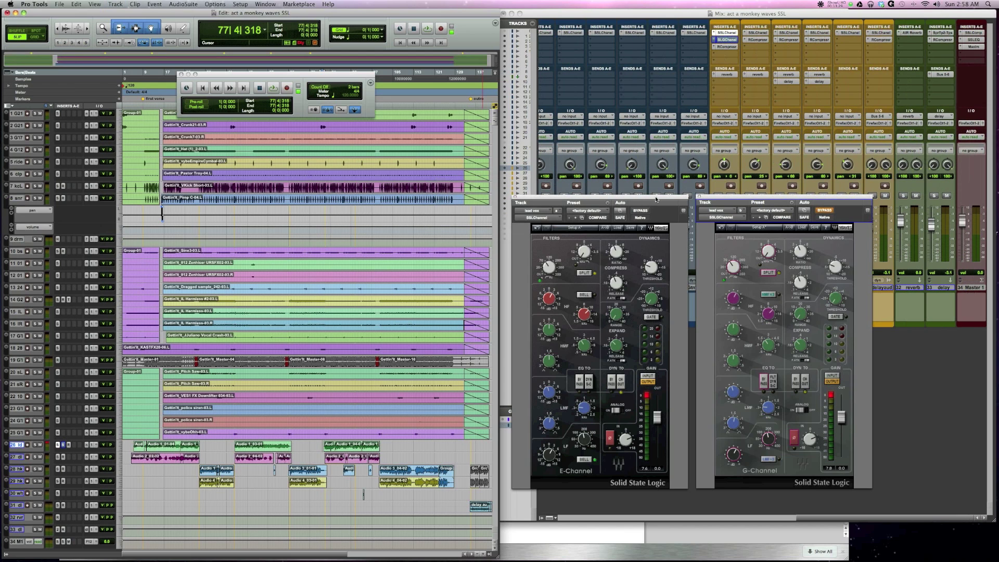
# Step: Play the mix from about bar 77, bypass the lead vocal's E-Channel during playback, and enable its G-Channel for comparison
pyautogui.press('space')
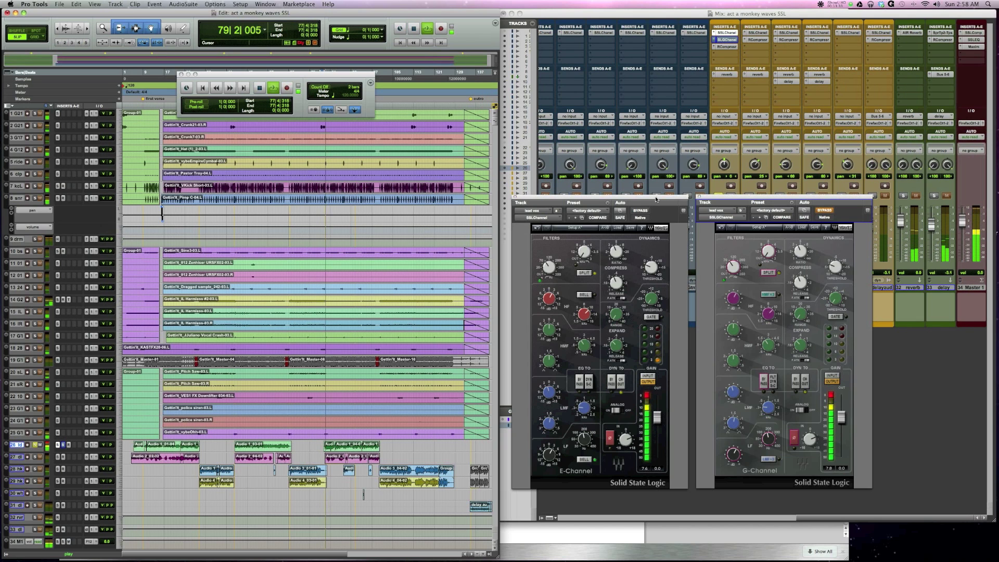
pyautogui.hotkey('shift', 's')
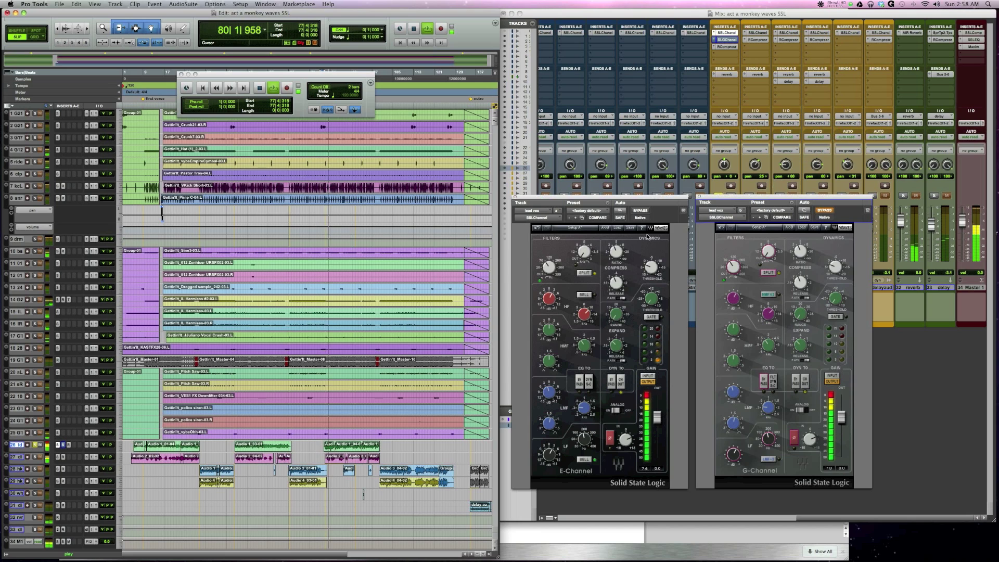
pyautogui.click(640, 211)
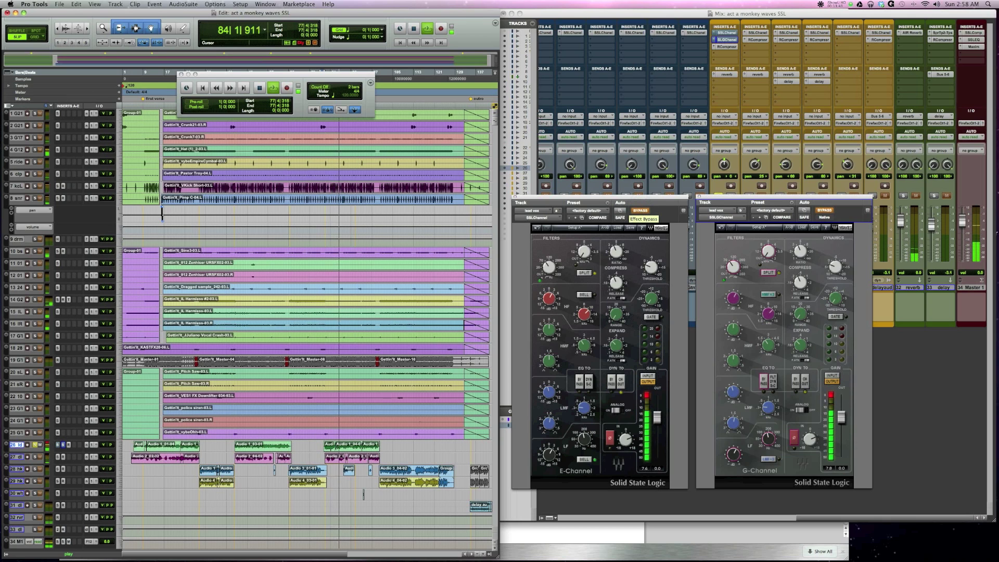
pyautogui.click(825, 211)
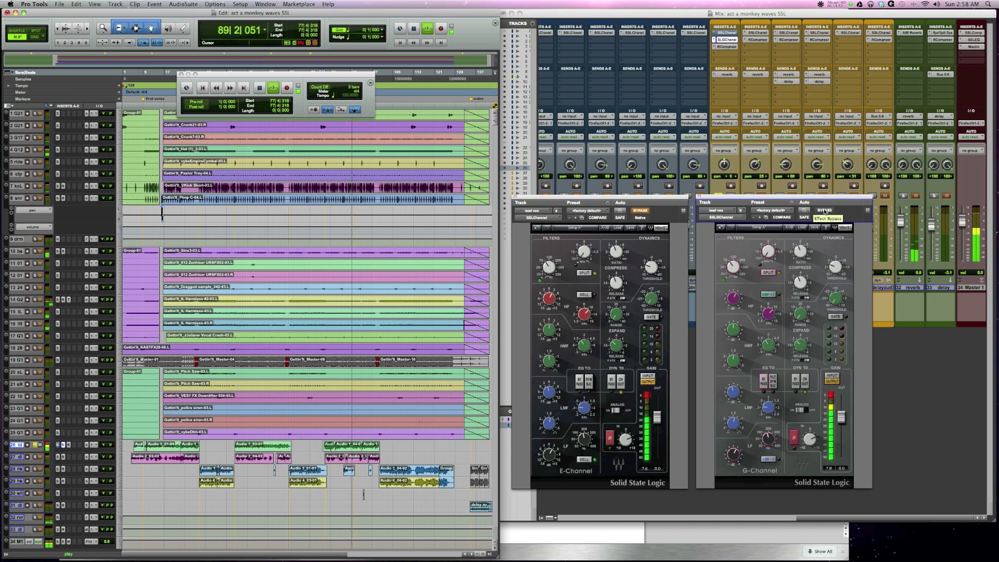
# Step: Switch the lead vocal back from G-Channel to E-Channel, stop playback, and take the G-Channel out of bypass as well
pyautogui.click(824, 211)
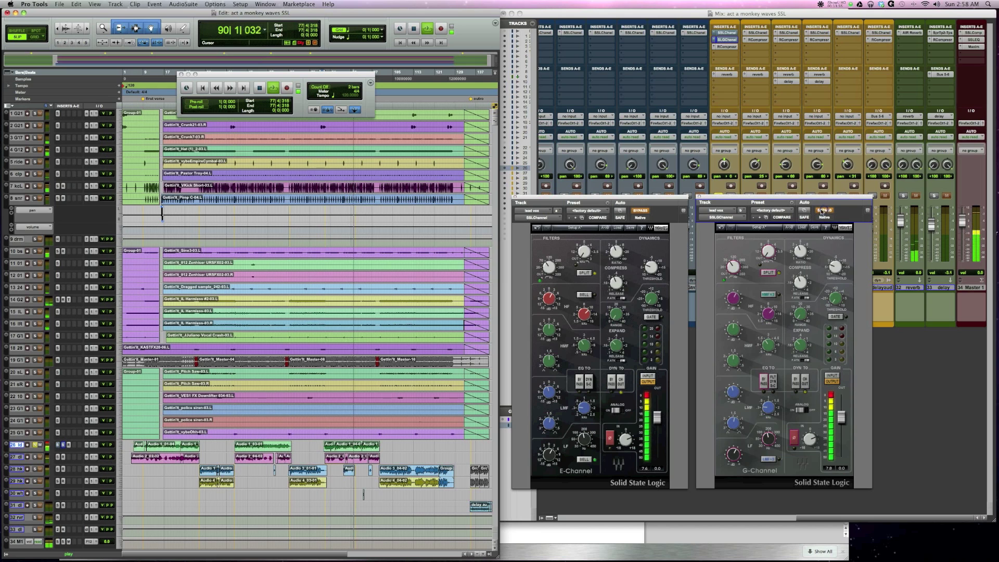
pyautogui.click(640, 211)
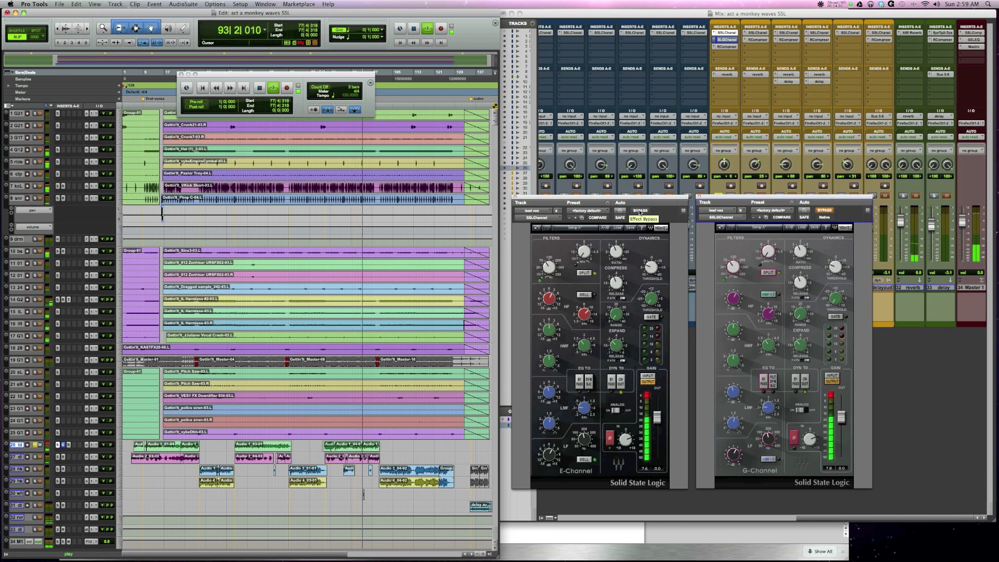
pyautogui.press('space')
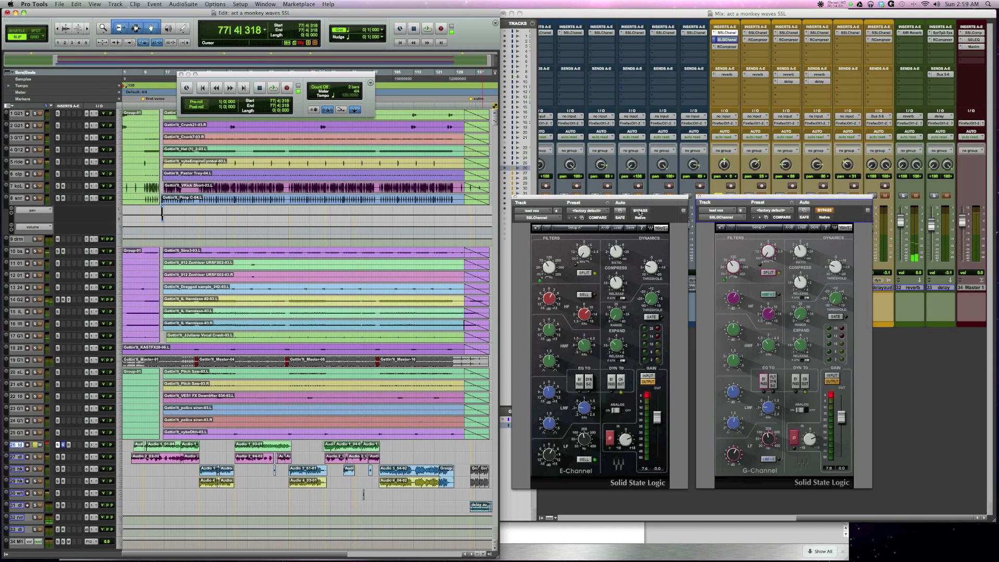
pyautogui.click(828, 211)
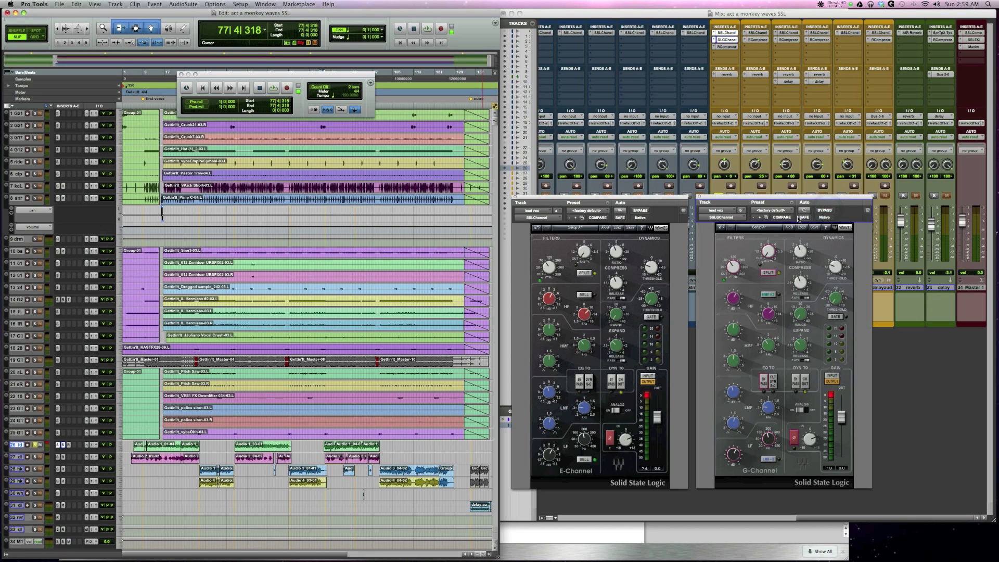